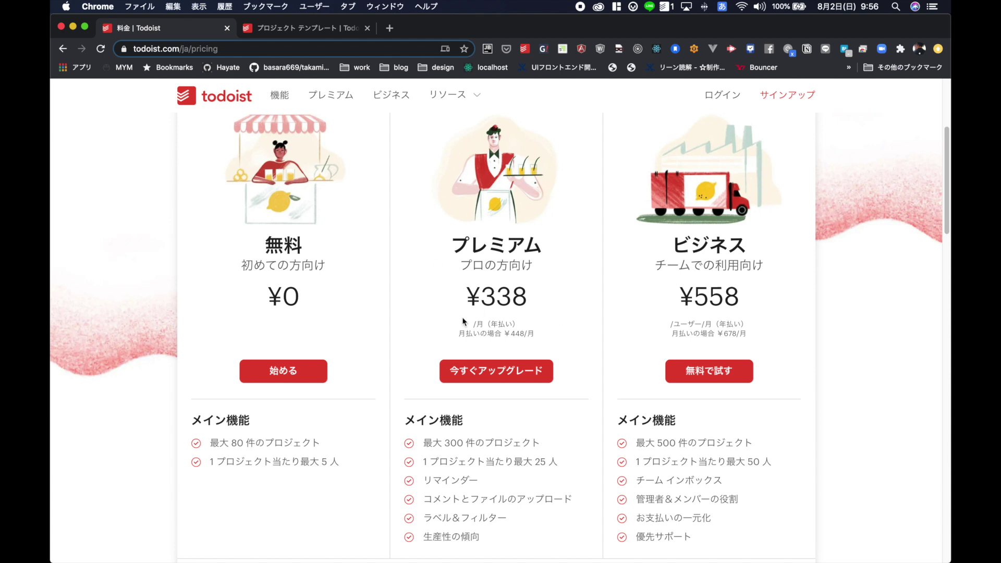
- Examine the Todoist pricing plans and expand the feature-by-feature comparison of the 無料, プレミアム and ビジネス plans
{"action": "scroll", "coordinate": [516, 328], "scroll_direction": "up", "scroll_amount": 2}
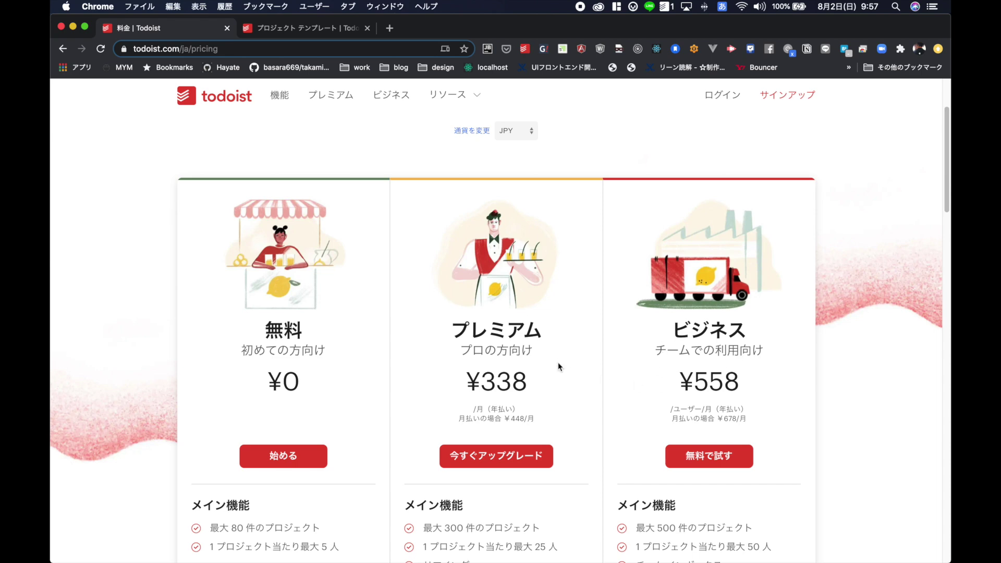
{"action": "scroll", "coordinate": [559, 365], "scroll_direction": "down", "scroll_amount": 5}
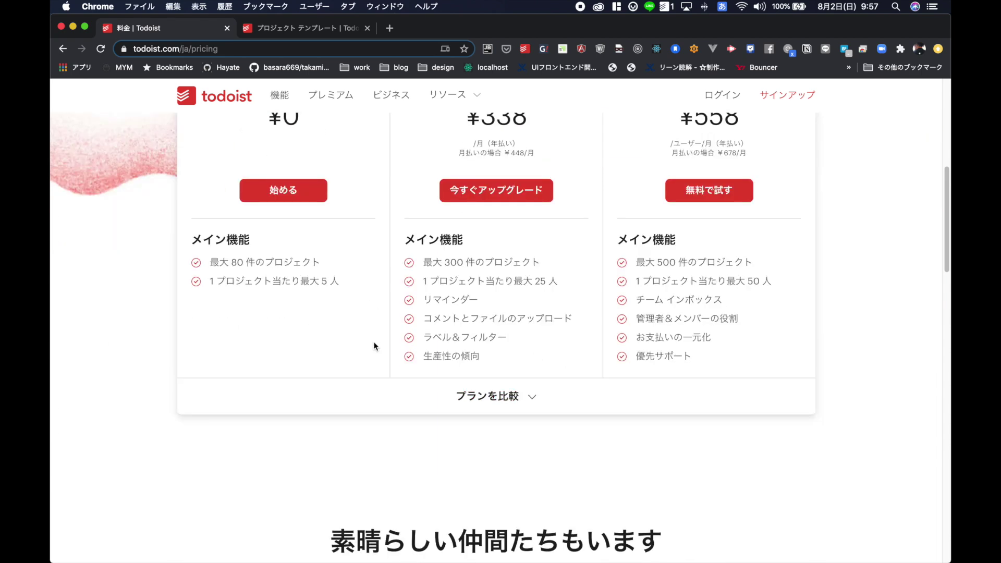
{"action": "left_click", "coordinate": [537, 395]}
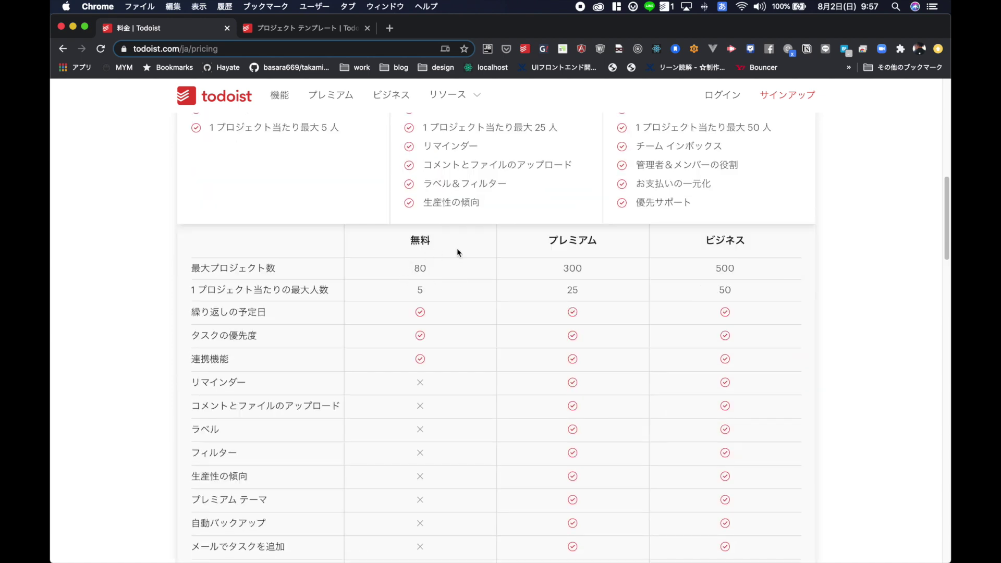
{"action": "scroll", "coordinate": [450, 334], "scroll_direction": "down", "scroll_amount": 2}
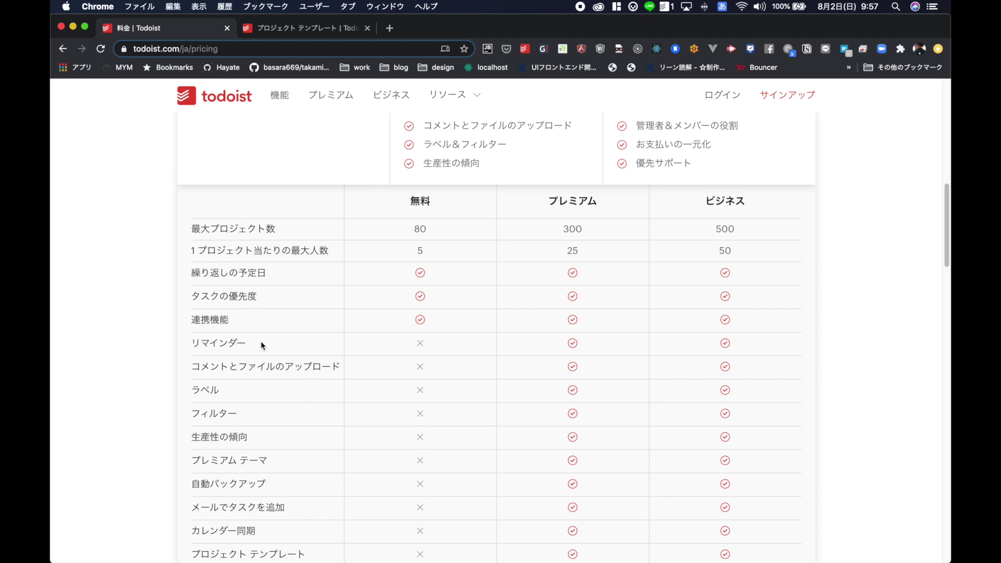
{"action": "scroll", "coordinate": [232, 367], "scroll_direction": "down", "scroll_amount": 1}
{"action": "scroll", "coordinate": [231, 367], "scroll_direction": "down", "scroll_amount": 1}
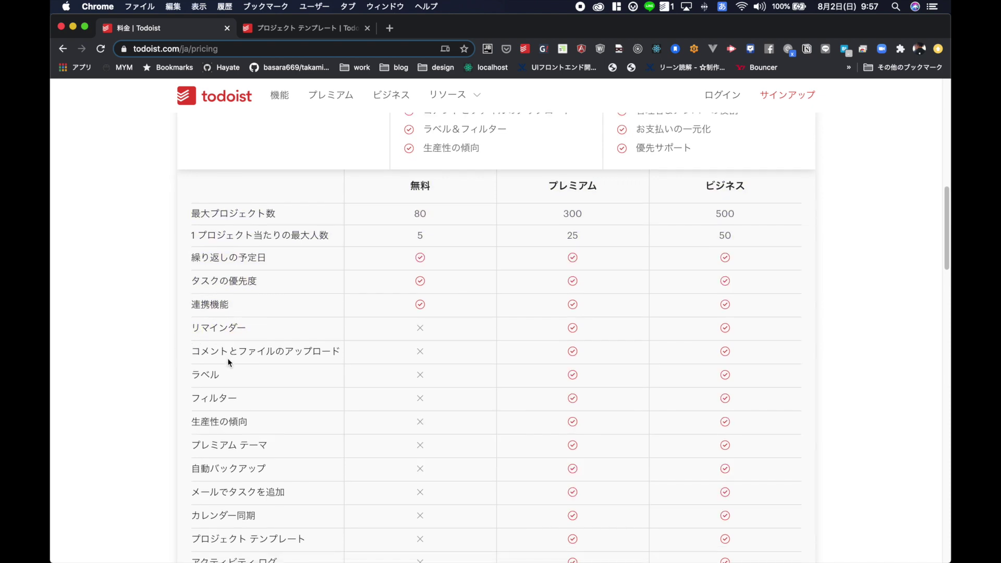
{"action": "left_click_drag", "start_coordinate": [342, 354], "coordinate": [207, 388]}
{"action": "scroll", "coordinate": [385, 389], "scroll_direction": "down", "scroll_amount": 3}
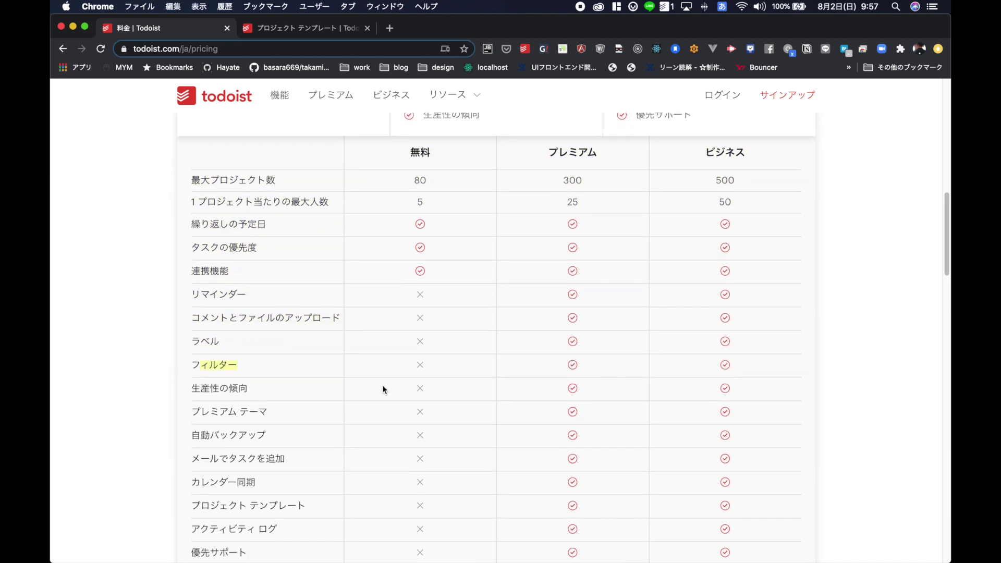
{"action": "scroll", "coordinate": [383, 386], "scroll_direction": "down", "scroll_amount": 3}
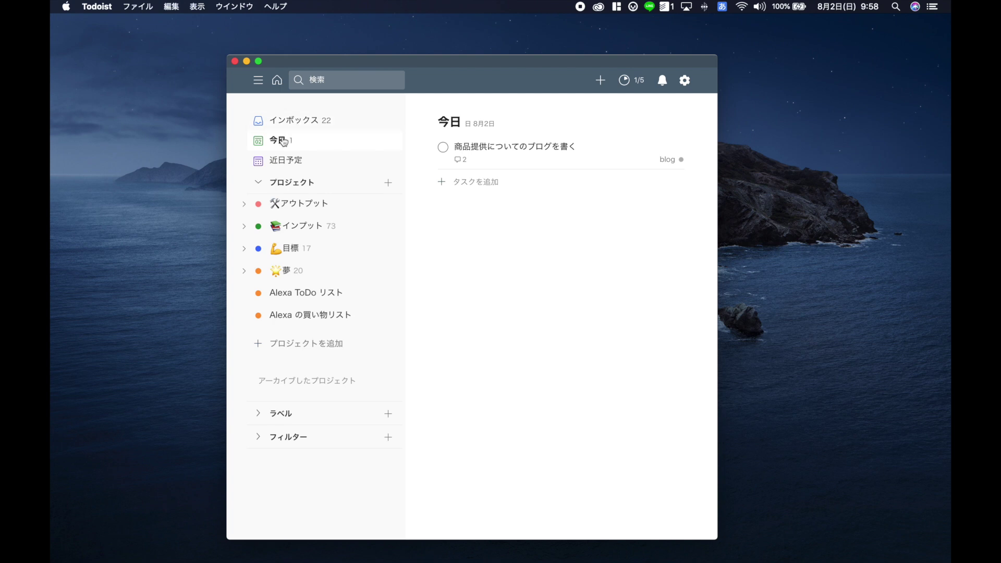
- In the Todoist desktop app, view 近日予定 and the subprojects of アウトプット, インプット, 目標 and 夢, collapsing each project again
{"action": "left_click", "coordinate": [290, 159]}
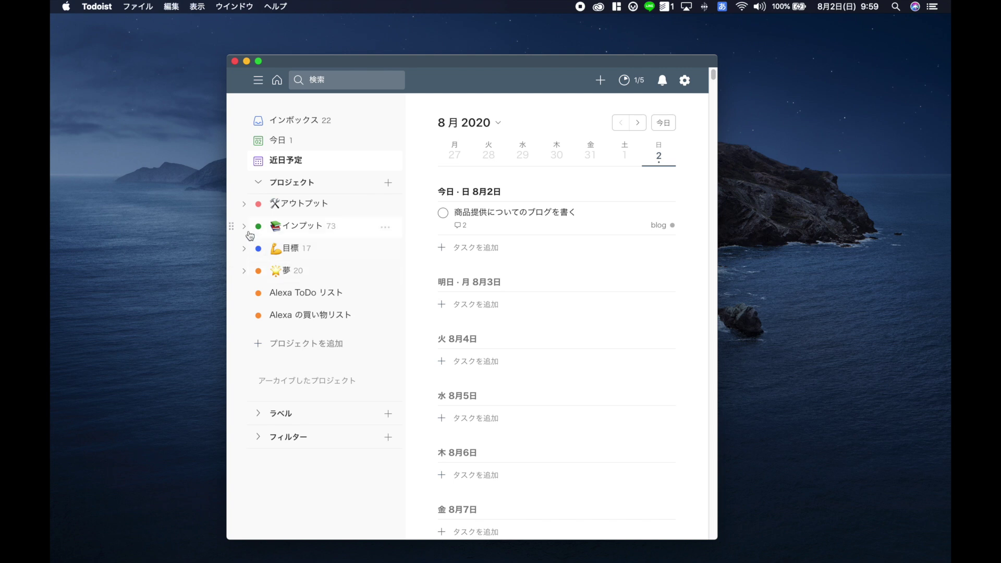
{"action": "left_click", "coordinate": [244, 205]}
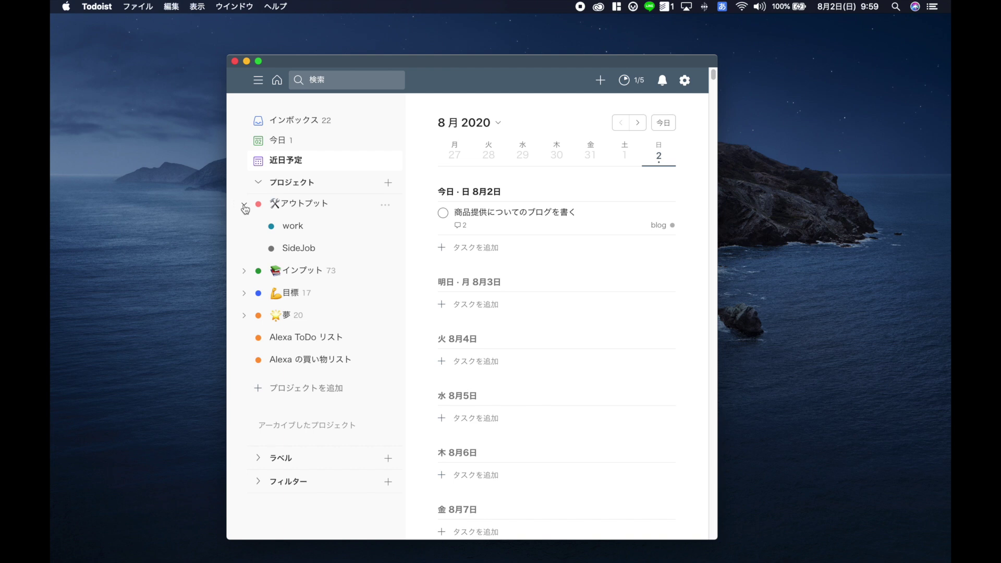
{"action": "left_click", "coordinate": [245, 206]}
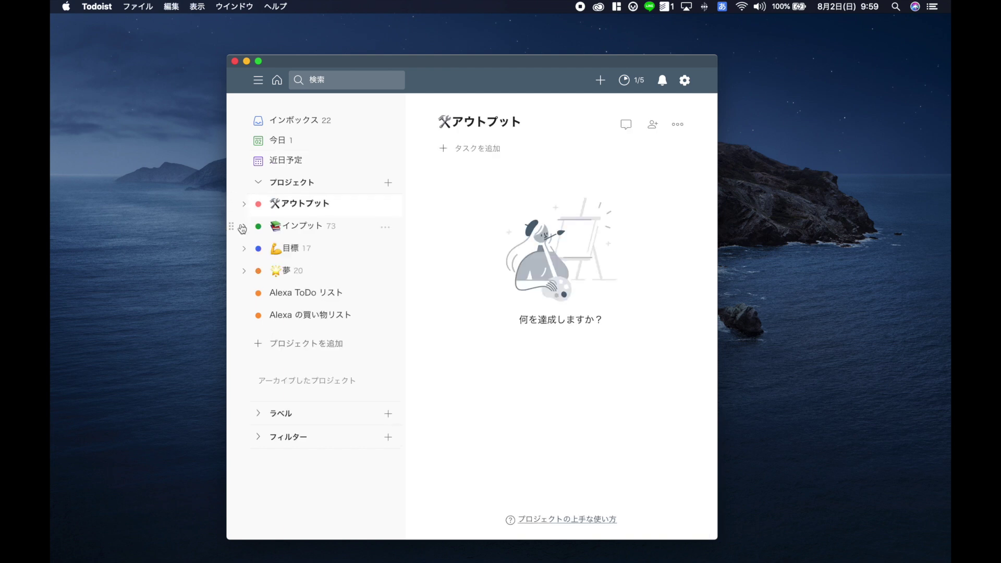
{"action": "left_click", "coordinate": [243, 228]}
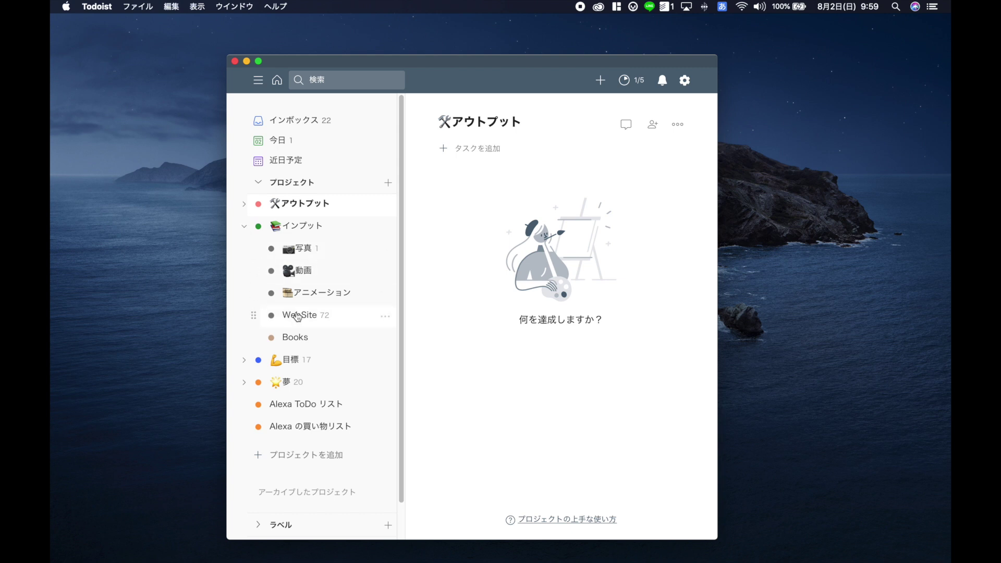
{"action": "left_click", "coordinate": [243, 228]}
{"action": "left_click", "coordinate": [244, 248]}
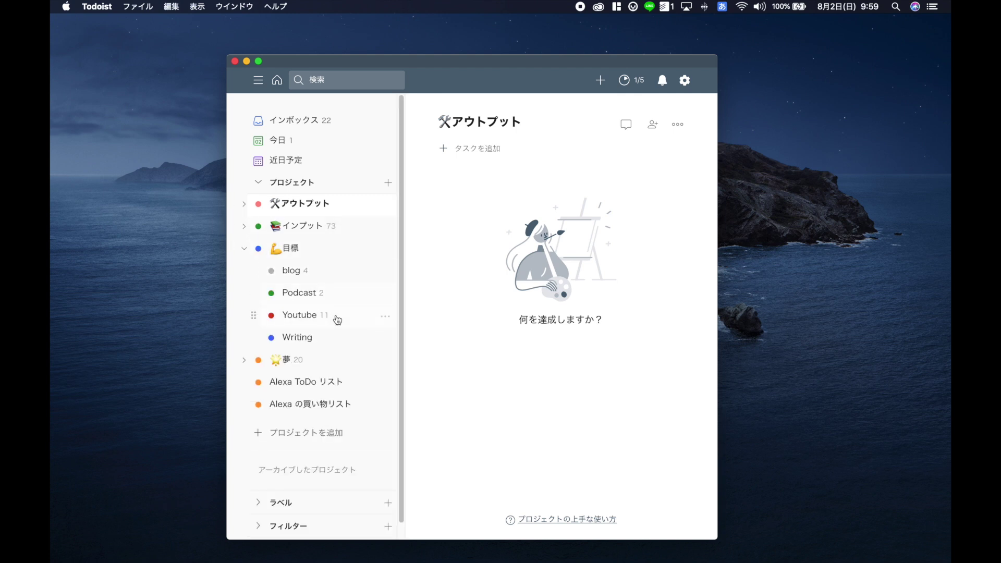
{"action": "left_click", "coordinate": [243, 250]}
{"action": "left_click", "coordinate": [244, 271]}
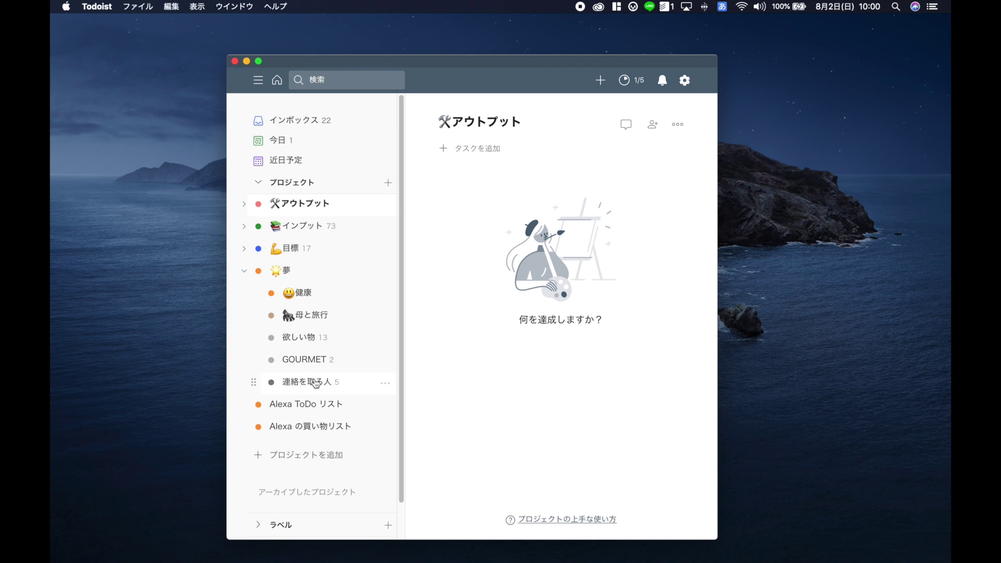
{"action": "left_click", "coordinate": [245, 272]}
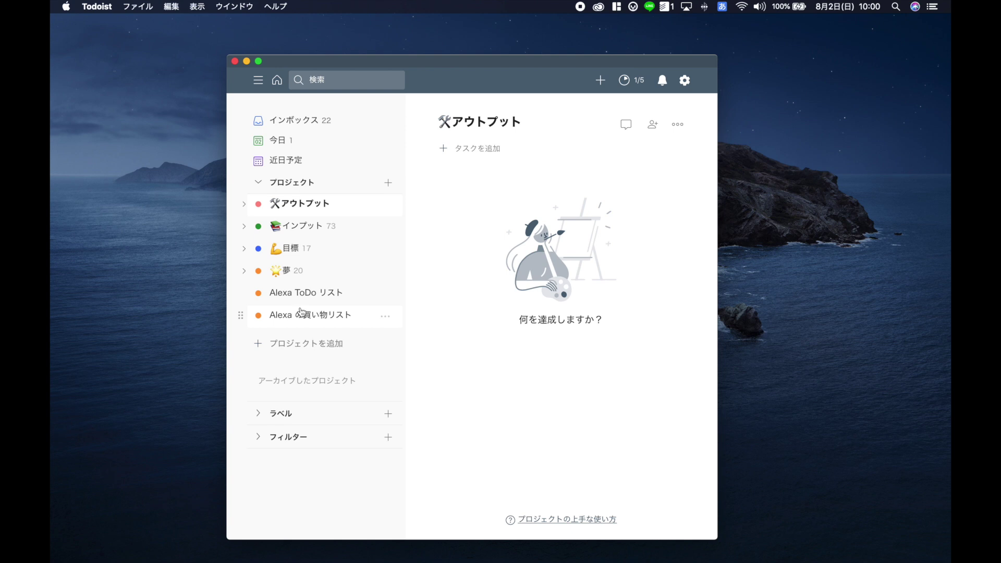
- Expand the ラベル and フィルター sections and review the labels and filters they contain
{"action": "left_click", "coordinate": [258, 413]}
{"action": "scroll", "coordinate": [255, 415], "scroll_direction": "down", "scroll_amount": 5}
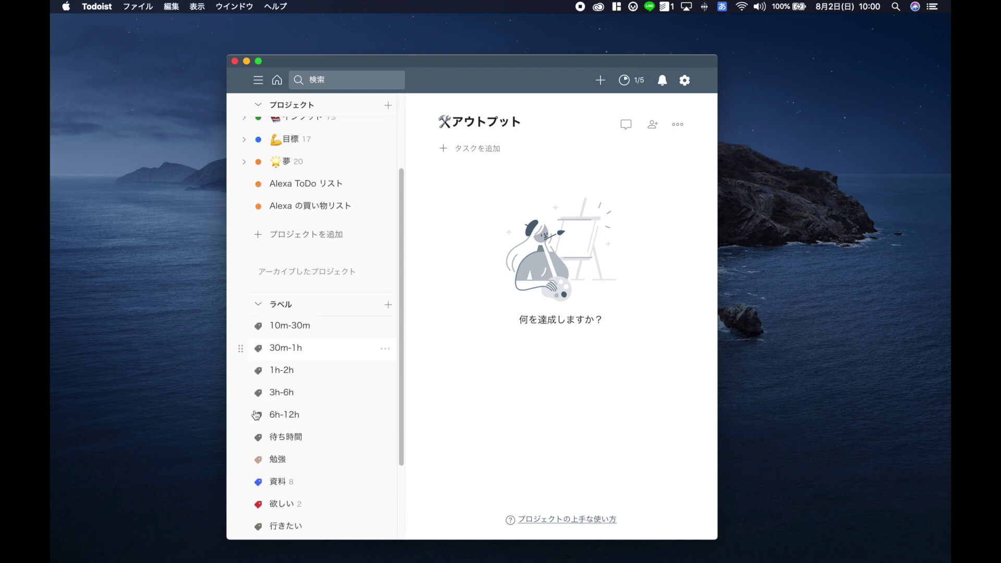
{"action": "scroll", "coordinate": [256, 416], "scroll_direction": "down", "scroll_amount": 1}
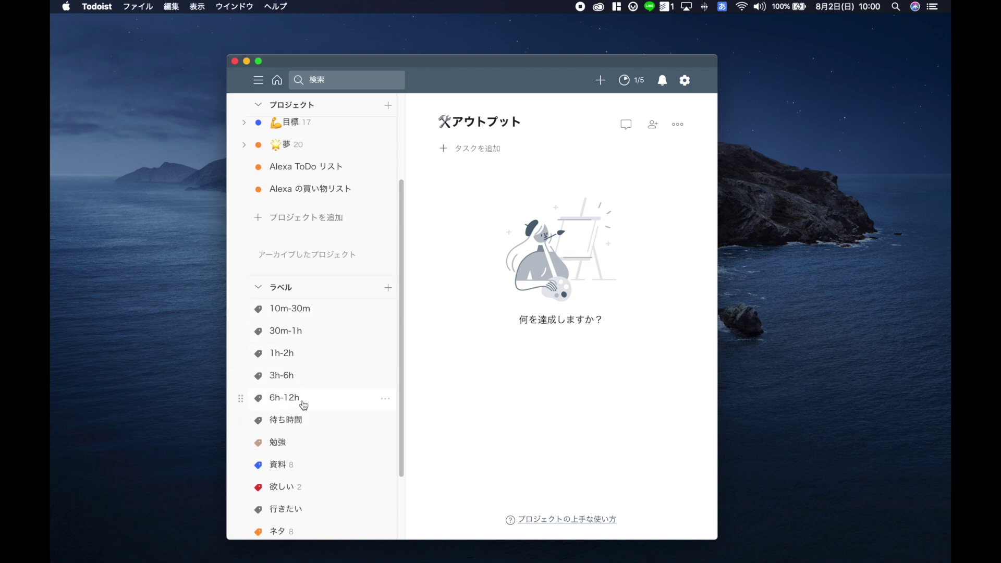
{"action": "scroll", "coordinate": [300, 405], "scroll_direction": "down", "scroll_amount": 3}
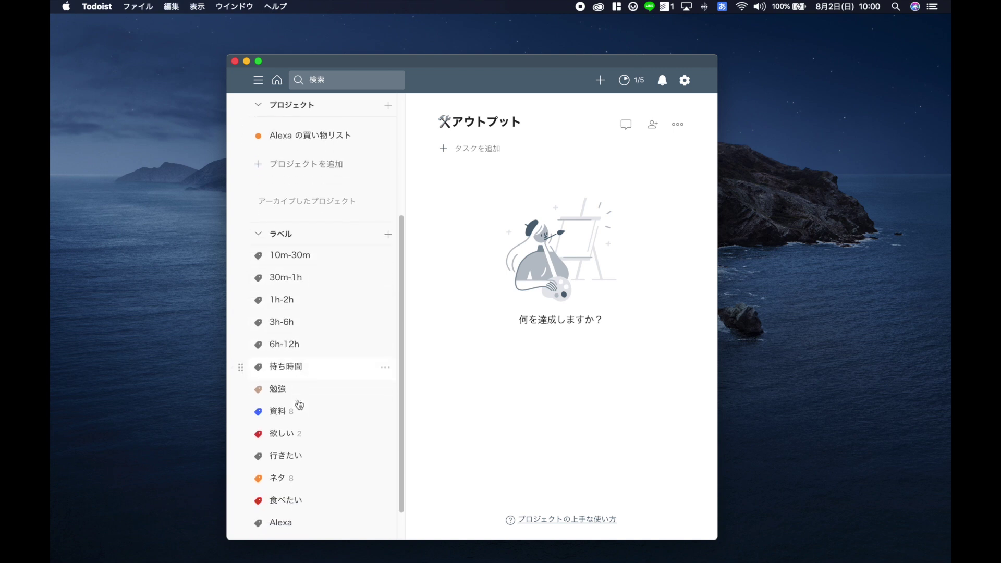
{"action": "scroll", "coordinate": [278, 477], "scroll_direction": "down", "scroll_amount": 1}
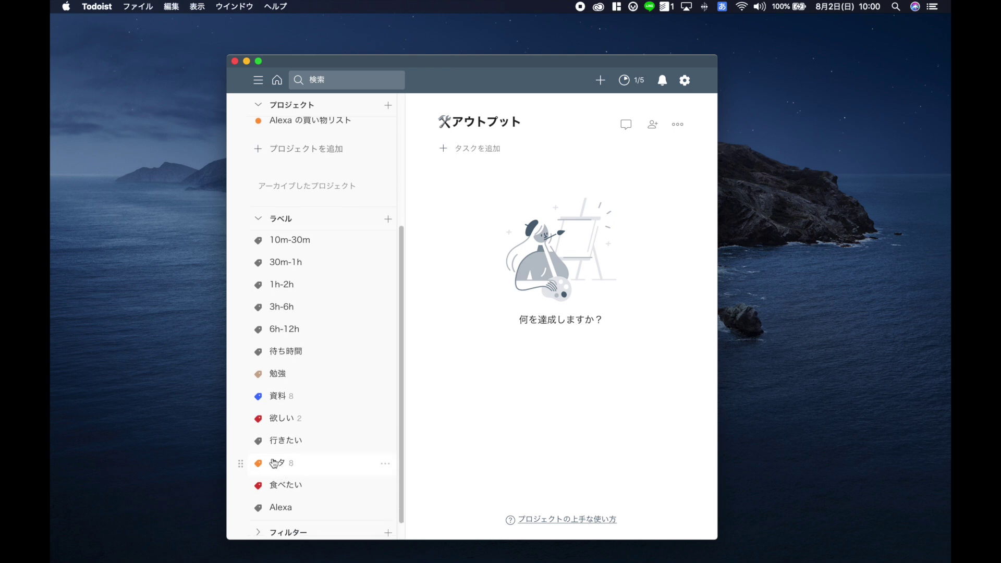
{"action": "scroll", "coordinate": [281, 471], "scroll_direction": "down", "scroll_amount": 1}
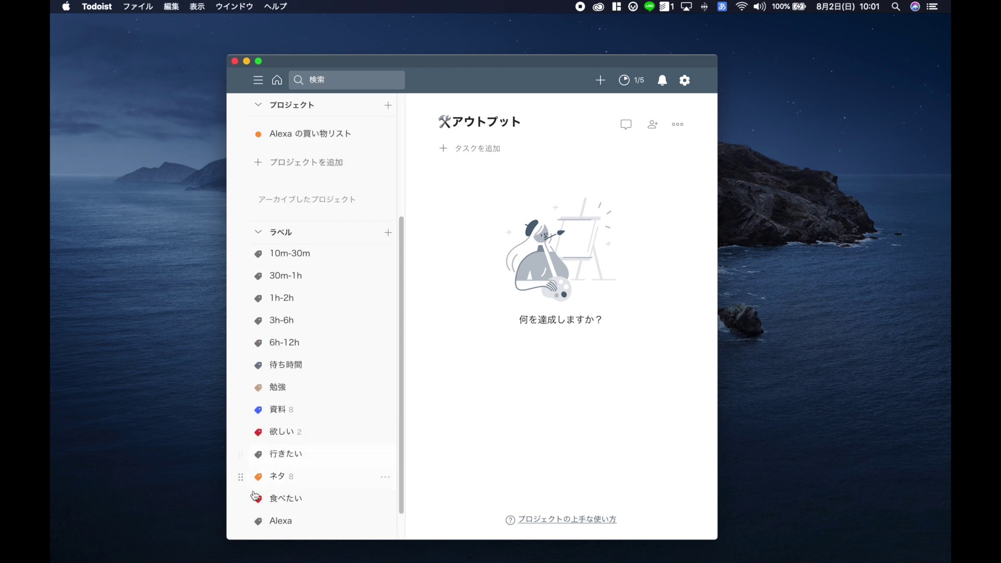
{"action": "scroll", "coordinate": [265, 434], "scroll_direction": "down", "scroll_amount": 10}
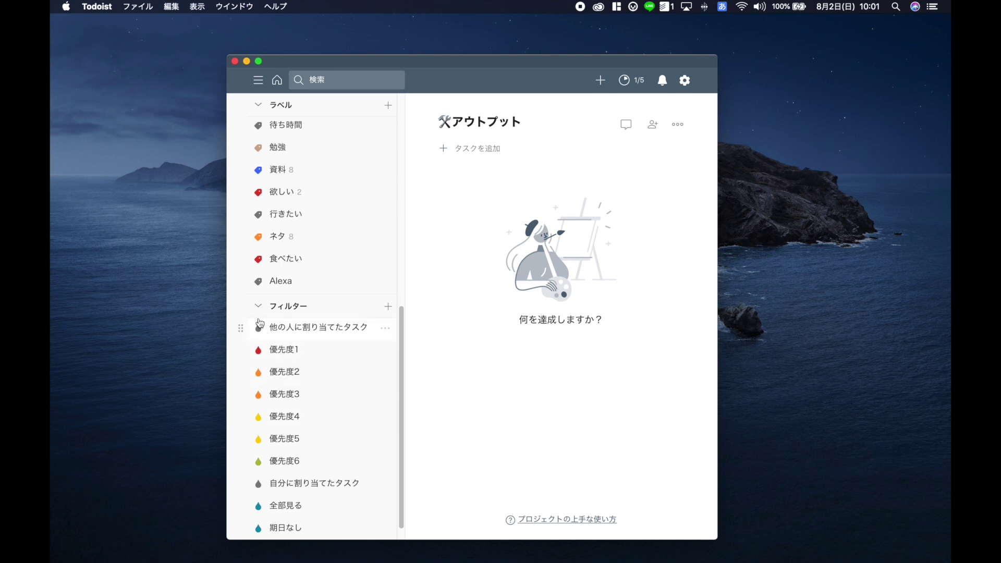
{"action": "scroll", "coordinate": [260, 313], "scroll_direction": "up", "scroll_amount": 10}
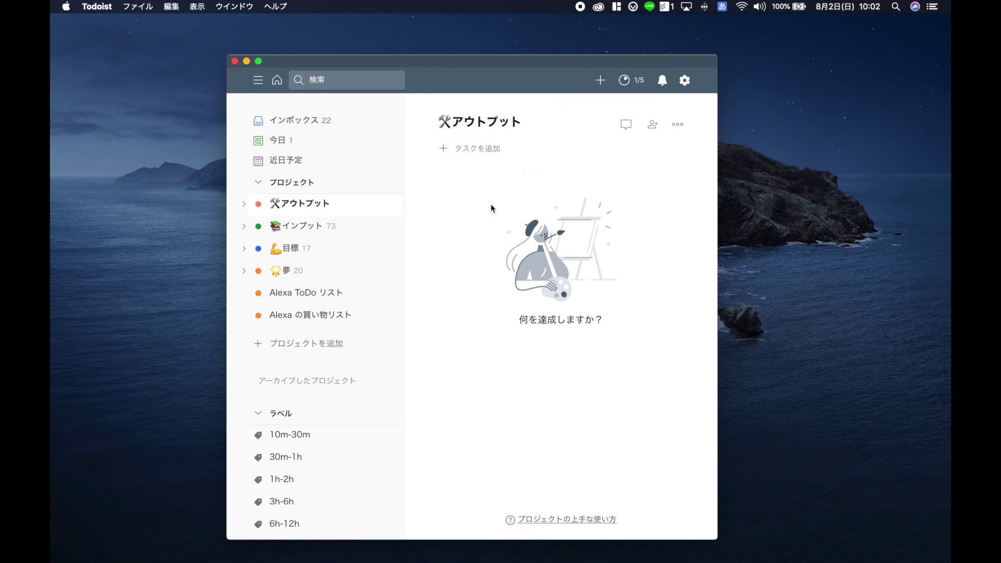
- Start a new quick-add task named テスト and give it 優先度 1
{"action": "key", "text": "q"}
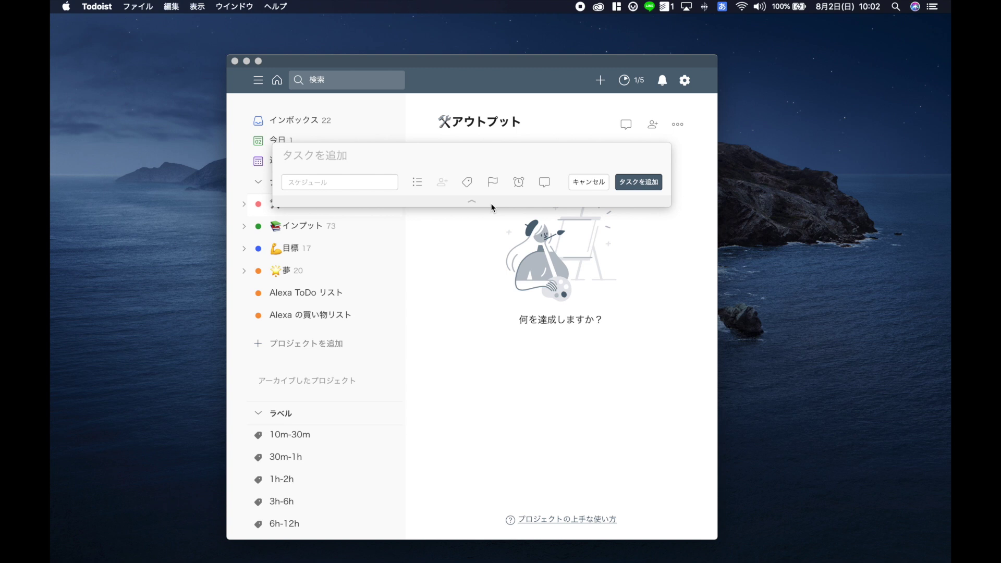
{"action": "type", "text": "テスト"}
{"action": "key", "text": "ctrl+space"}
{"action": "type", "text": "!!"}
{"action": "key", "text": "Down"}
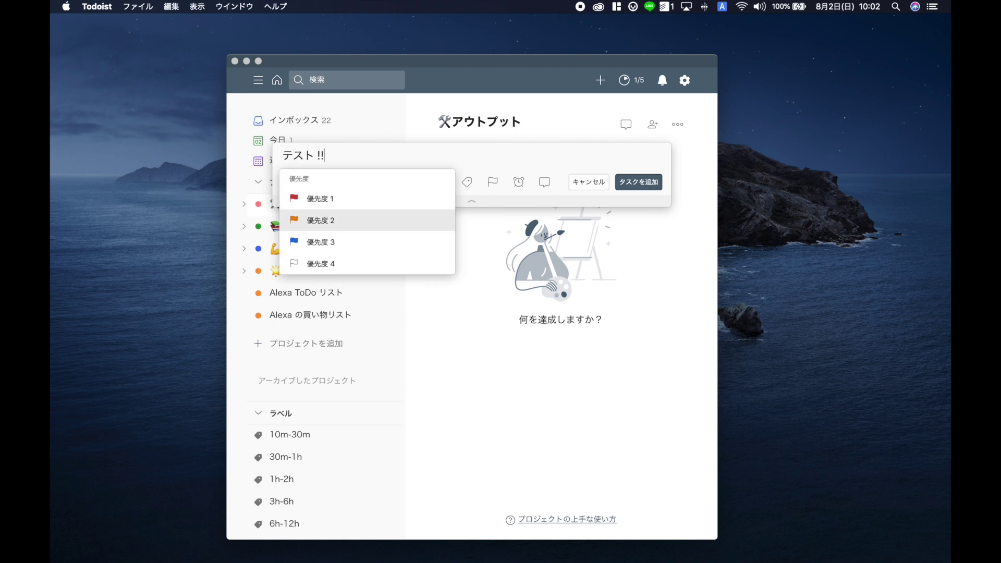
{"action": "key", "text": "Up"}
{"action": "key", "text": "Up"}
{"action": "key", "text": "Up"}
{"action": "key", "text": "Down"}
{"action": "key", "text": "Down"}
{"action": "key", "text": "Down"}
{"action": "key", "text": "Up"}
{"action": "key", "text": "Up"}
{"action": "key", "text": "Up"}
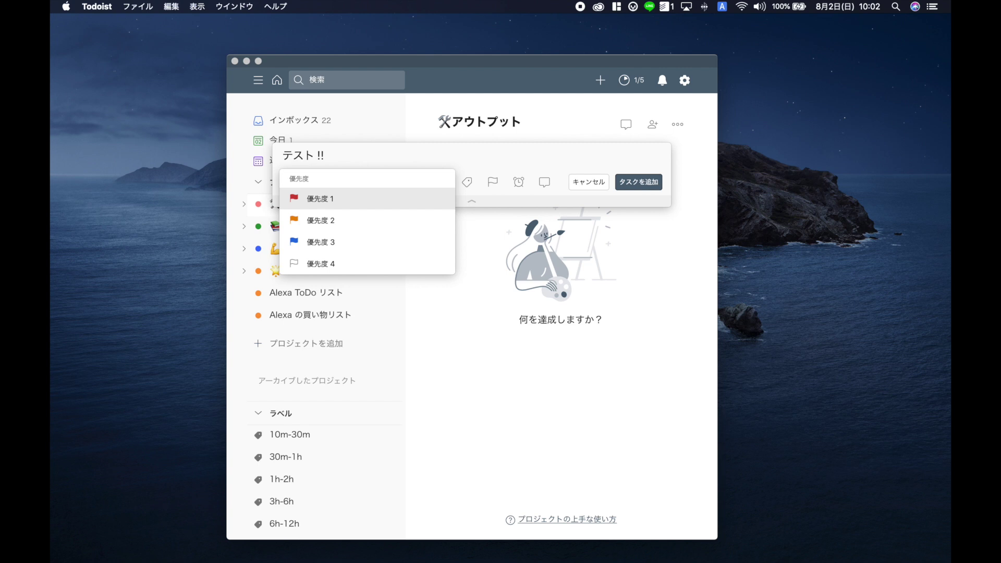
{"action": "key", "text": "Return"}
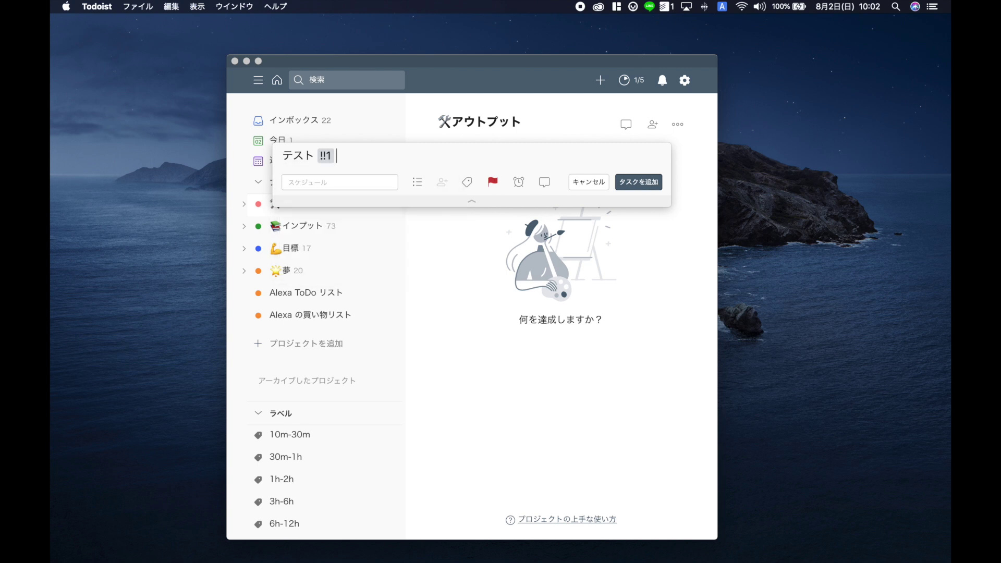
- Assign the label 1h-2h and the project SideJob to the new task
{"action": "type", "text": "@"}
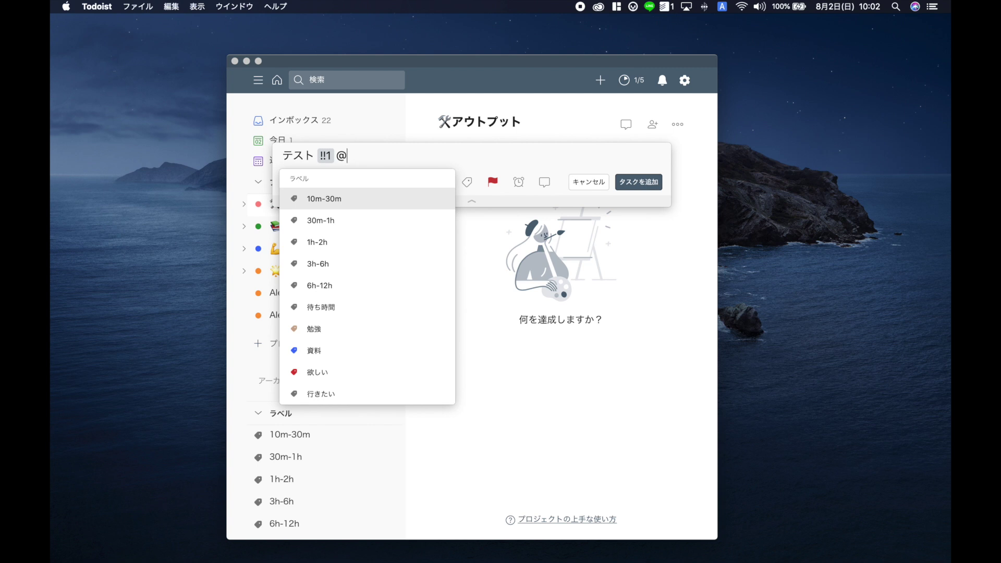
{"action": "key", "text": "Down"}
{"action": "key", "text": "Down"}
{"action": "key", "text": "Return"}
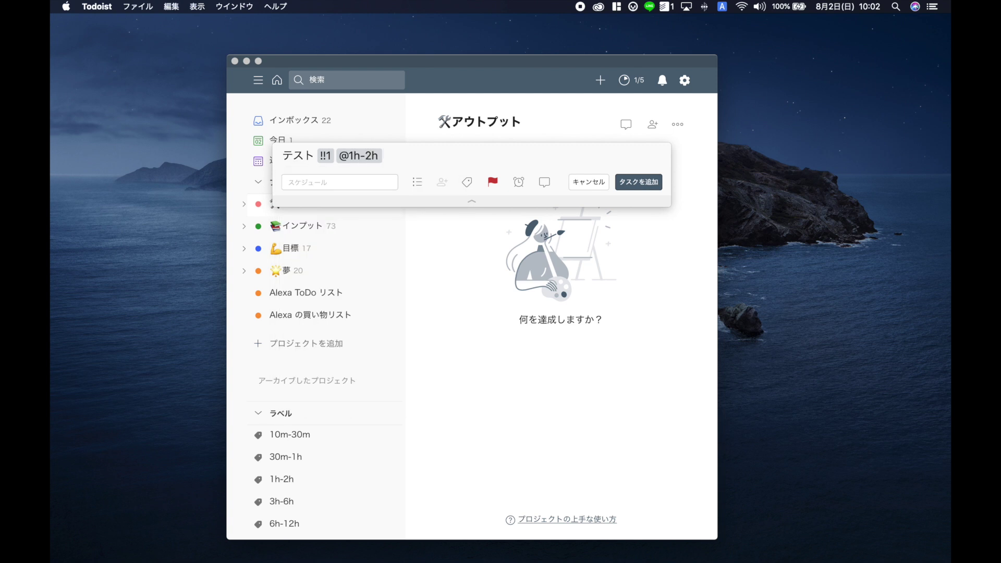
{"action": "type", "text": "#"}
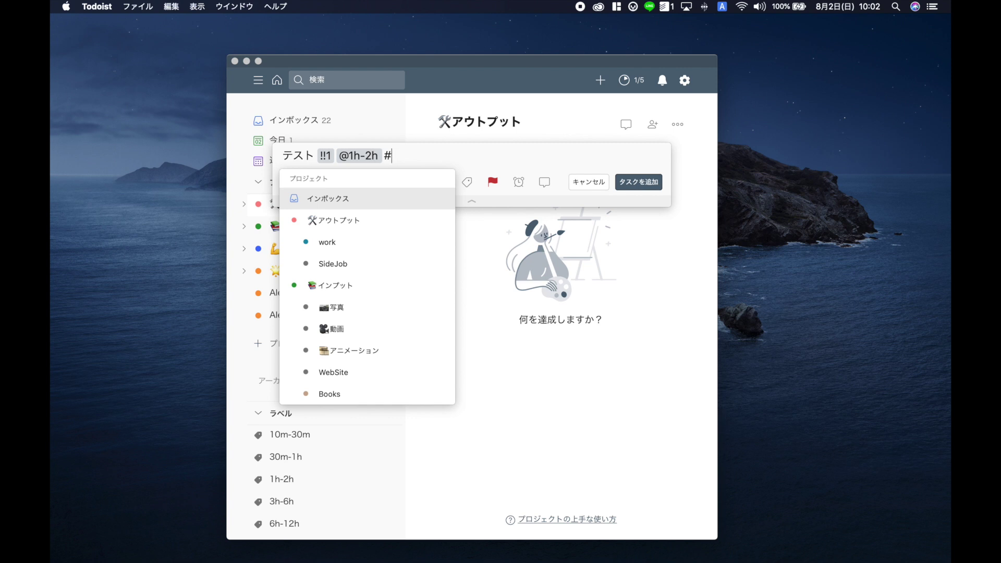
{"action": "key", "text": "Down"}
{"action": "key", "text": "Down"}
{"action": "key", "text": "Down"}
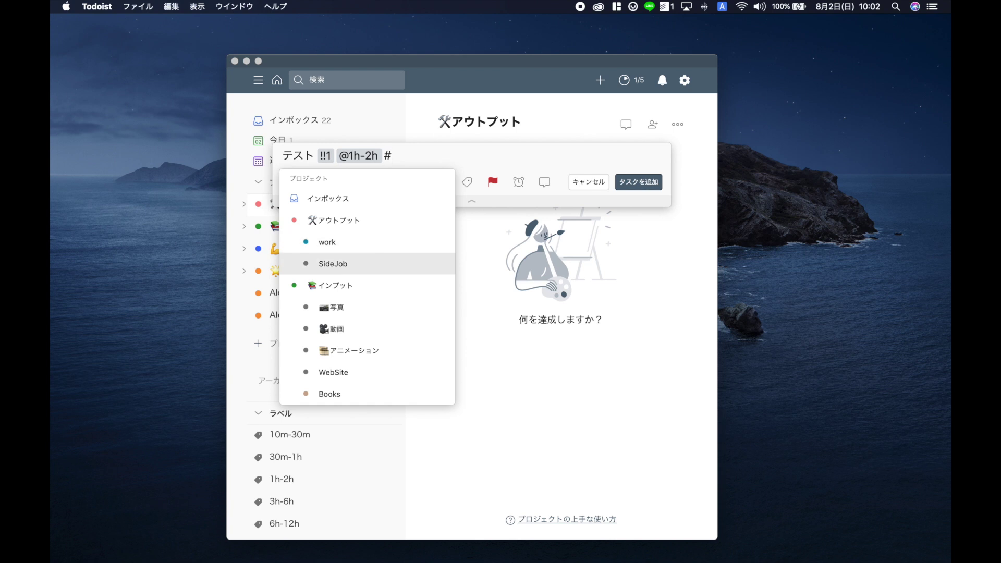
{"action": "key", "text": "Return"}
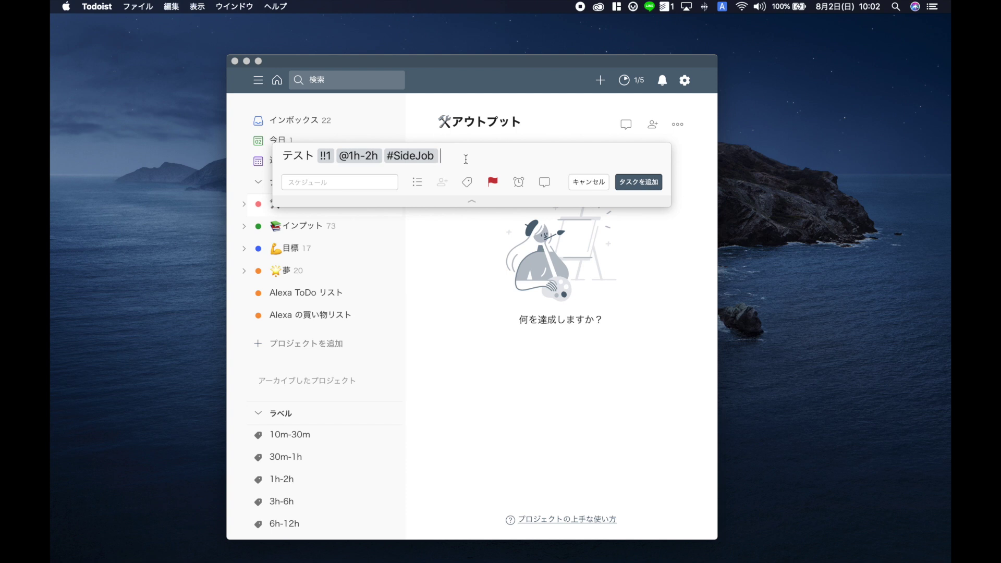
- Add the dates 明日 and 8月10日 after the project name in the new task's text
{"action": "type", "text": "as"}
{"action": "key", "text": "BackSpace"}
{"action": "key", "text": "BackSpace"}
{"action": "key", "text": "ctrl+space"}
{"action": "type", "text": "明日"}
{"action": "key", "text": "Return"}
{"action": "type", "text": "8"}
{"action": "key", "text": "Tab"}
{"action": "key", "text": "Return"}
{"action": "type", "text": "10日"}
{"action": "key", "text": "Return"}
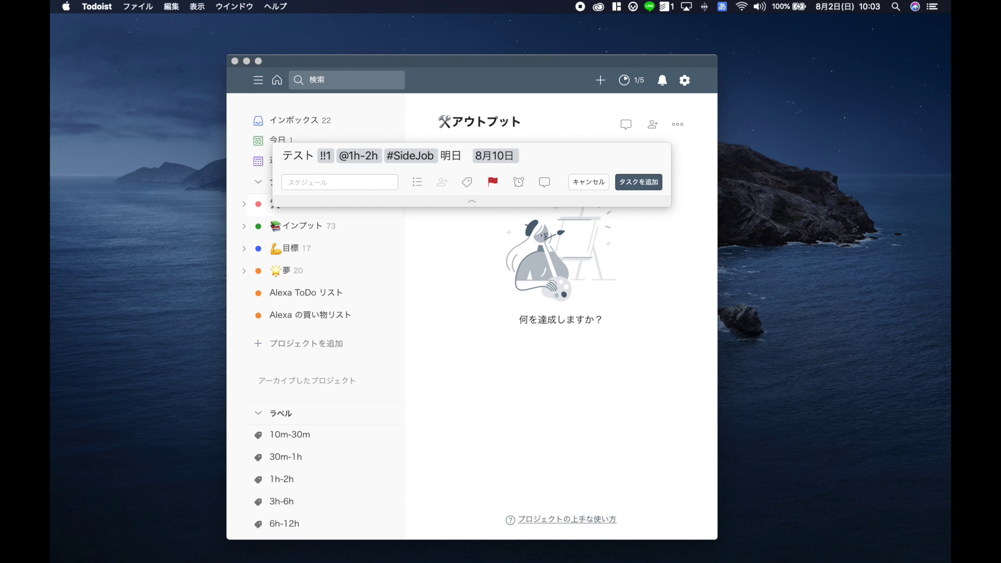
- Delete 明日 and its trailing space from the task text, keeping only the date 8月10日
{"action": "left_click", "coordinate": [462, 156]}
{"action": "key", "text": "BackSpace"}
{"action": "key", "text": "BackSpace"}
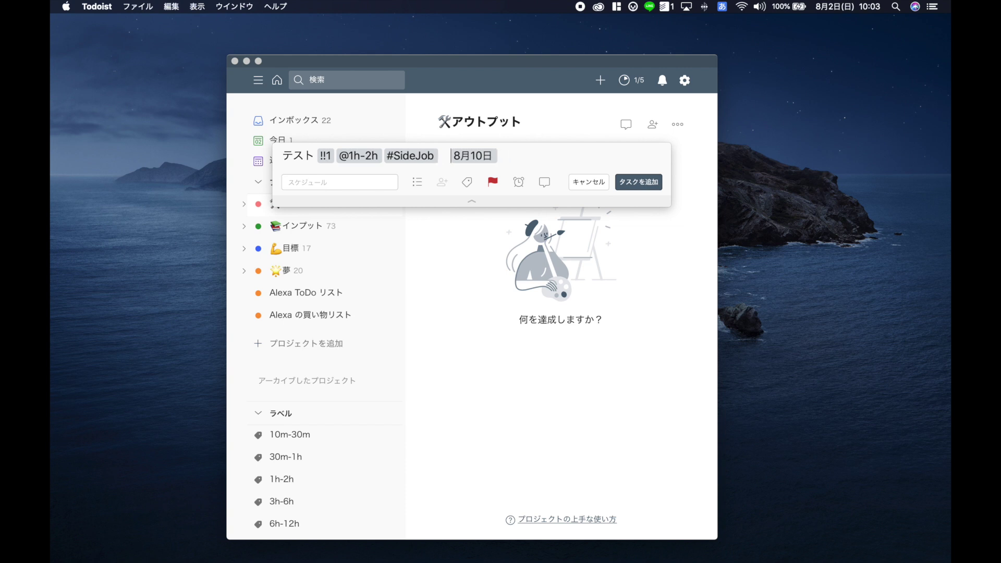
{"action": "key", "text": "BackSpace"}
{"action": "key", "text": "shift+Left"}
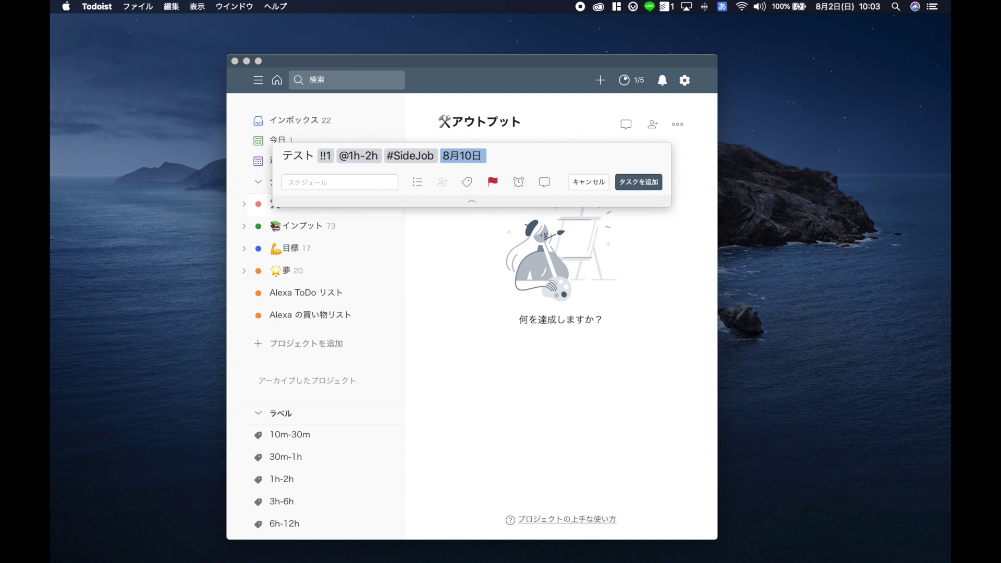
{"action": "key", "text": "Right"}
- Attach a comment reading "ganbattene!" in Japanese to the new task and return to the task text
{"action": "key", "text": "ctrl+space"}
{"action": "left_click", "coordinate": [546, 182]}
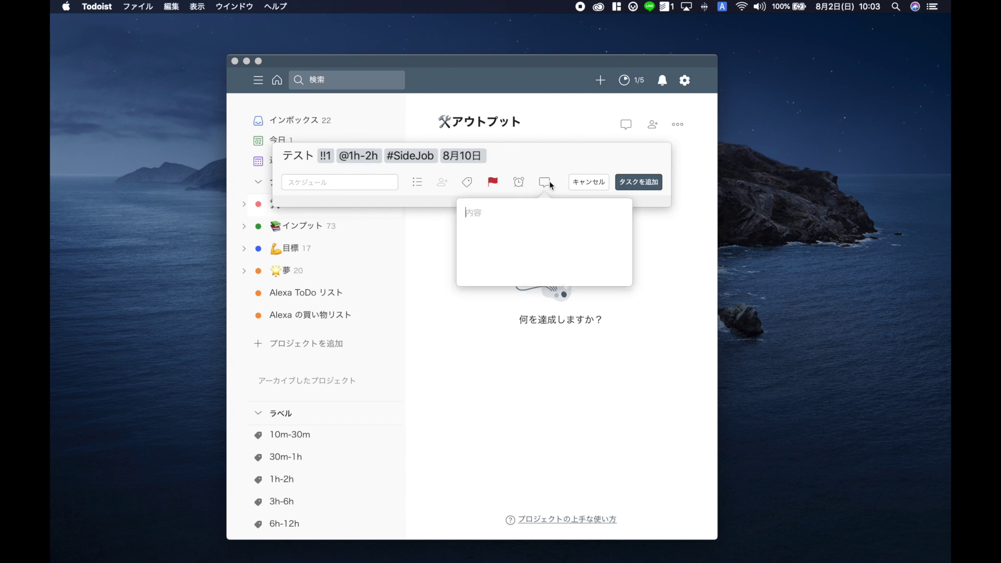
{"action": "key", "text": "ctrl+space"}
{"action": "type", "text": "ganbattene!"}
{"action": "key", "text": "Return"}
{"action": "left_click", "coordinate": [583, 154]}
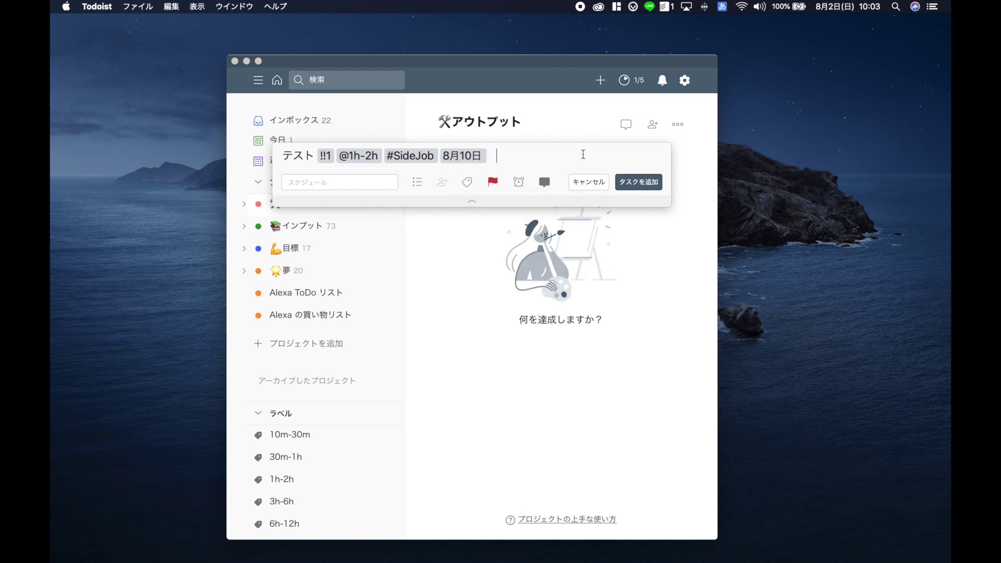
- Save the new テスト task and show 8月10日 in the upcoming schedule (近日予定)
{"action": "left_click", "coordinate": [633, 186]}
{"action": "key", "text": "g"}
{"action": "key", "text": "u"}
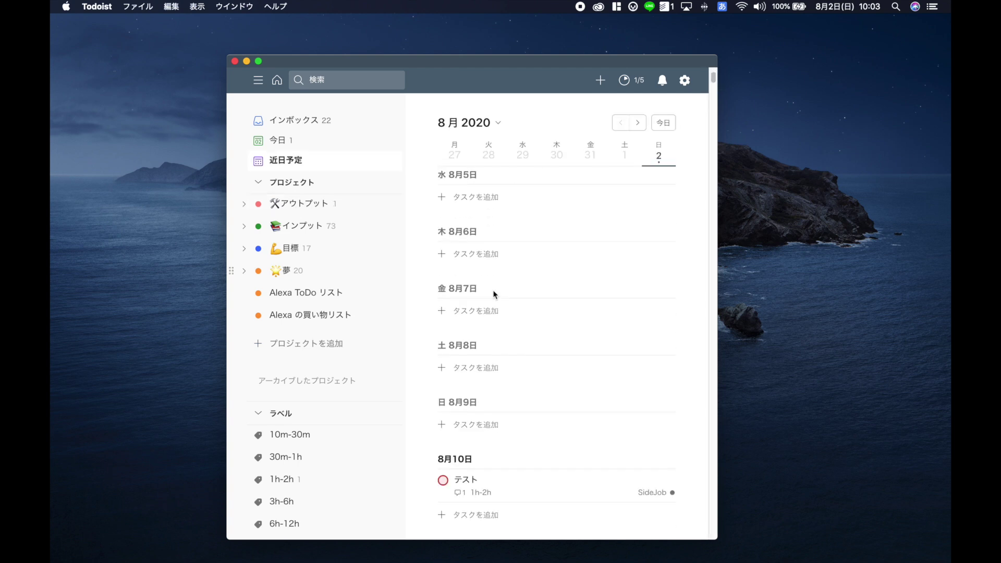
{"action": "scroll", "coordinate": [493, 290], "scroll_direction": "down", "scroll_amount": 3}
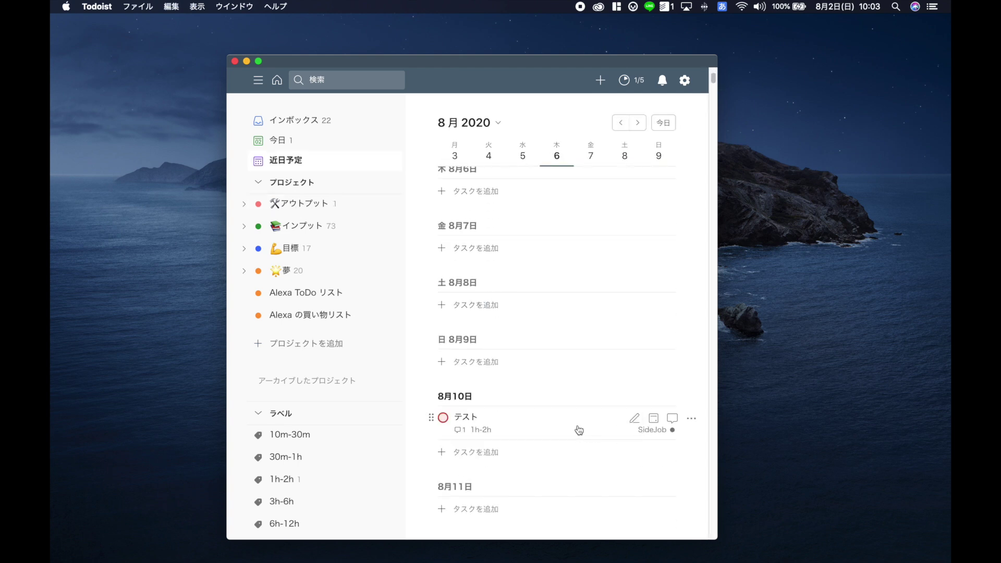
- Open the SideJob project under アウトプット and bring up the details of its テスト task
{"action": "left_click", "coordinate": [244, 204]}
{"action": "left_click", "coordinate": [324, 250]}
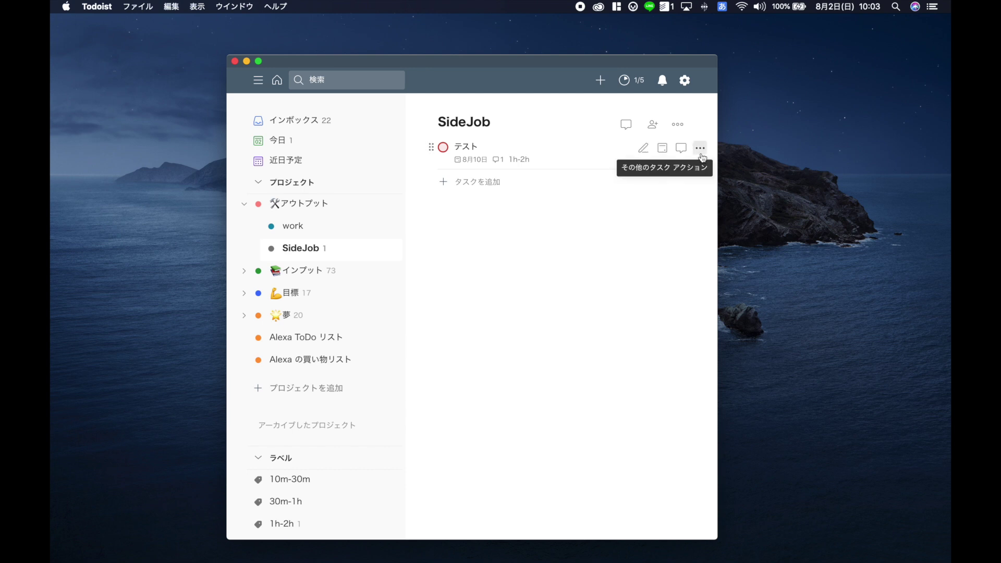
{"action": "left_click", "coordinate": [558, 165]}
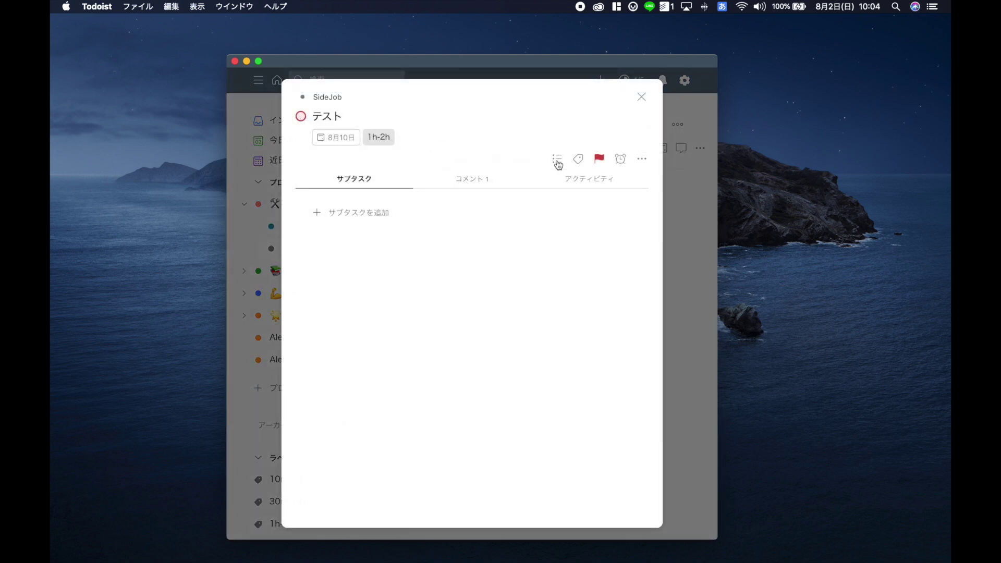
- Add a subtask named テスト2 to the テスト task
{"action": "left_click", "coordinate": [318, 214]}
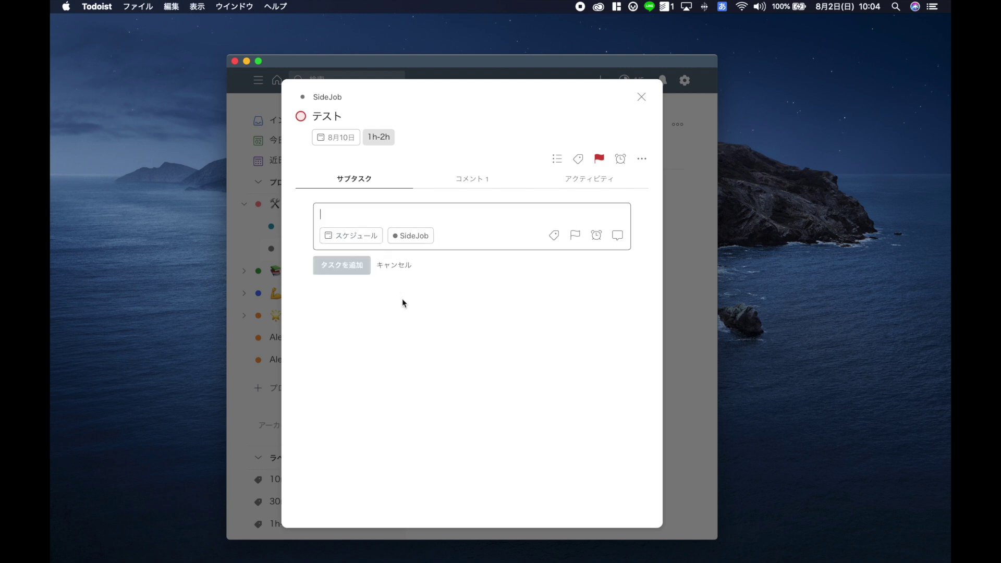
{"action": "type", "text": "テスト"}
{"action": "key", "text": "Return"}
{"action": "type", "text": "2"}
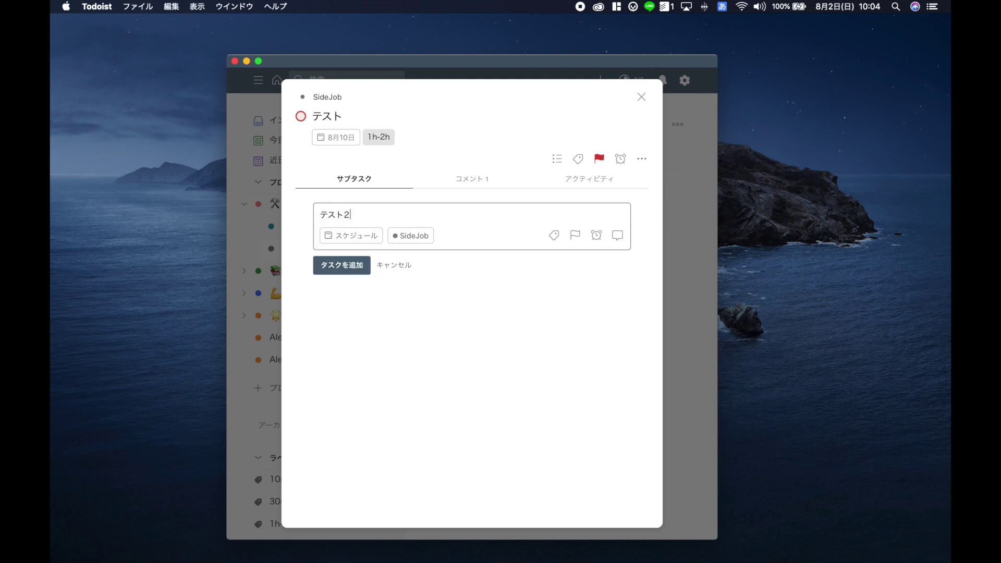
{"action": "key", "text": "Return"}
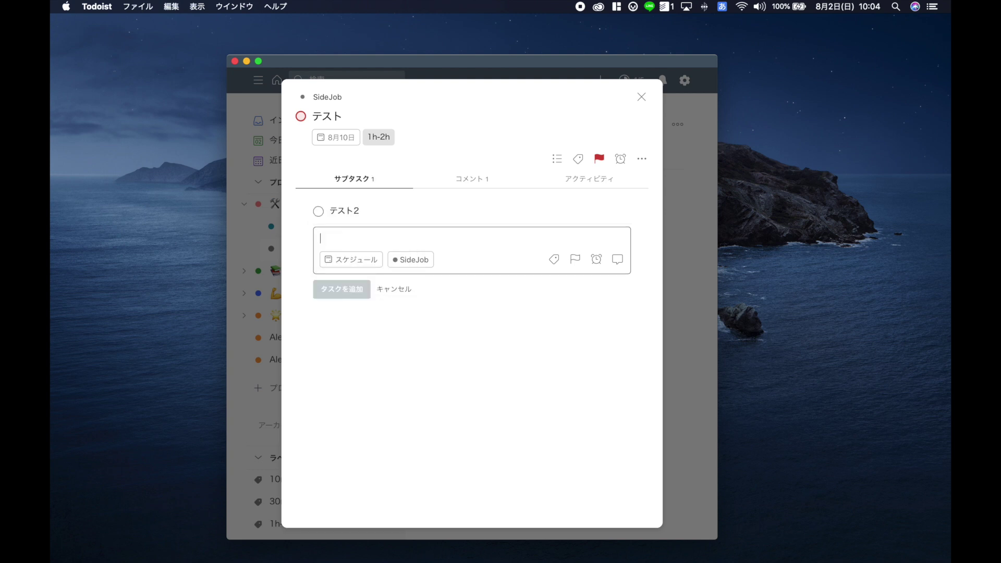
- Add a second subtask named 牛乳 below テスト2
{"action": "type", "text": "ぎゅにゅう"}
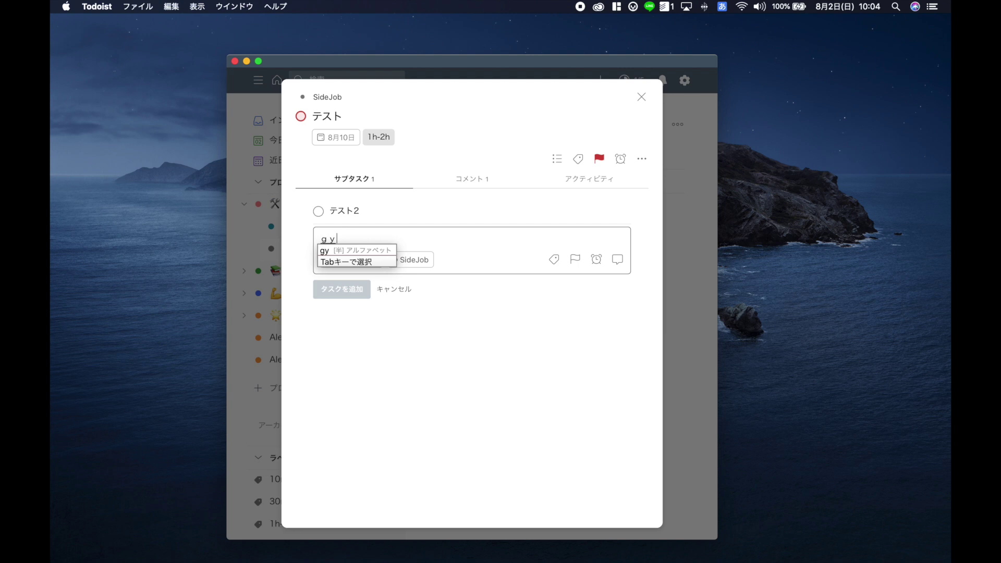
{"action": "key", "text": "BackSpace"}
{"action": "key", "text": "BackSpace"}
{"action": "key", "text": "BackSpace"}
{"action": "type", "text": "うにゅう"}
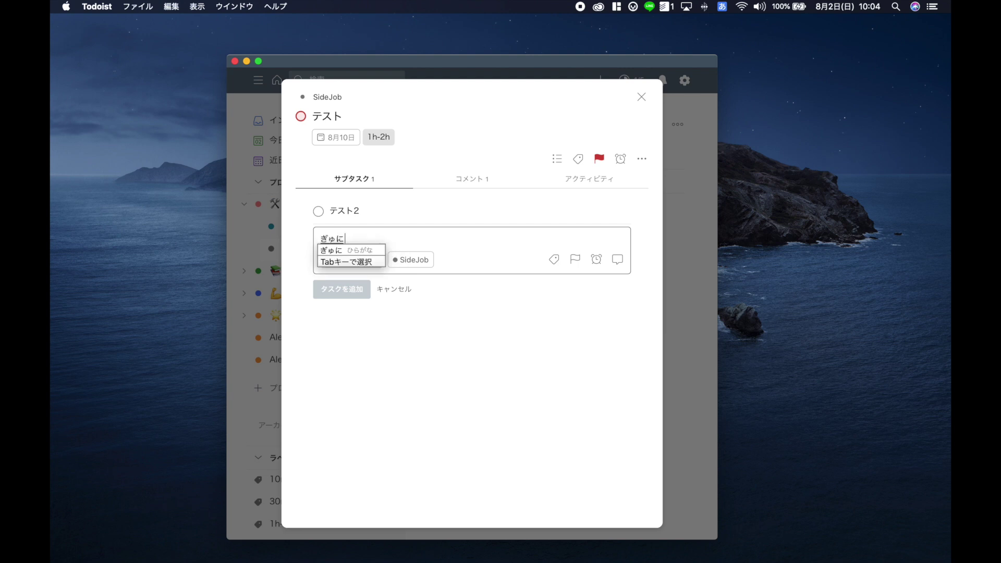
{"action": "key", "text": "Tab"}
{"action": "key", "text": "Return"}
{"action": "key", "text": "Return"}
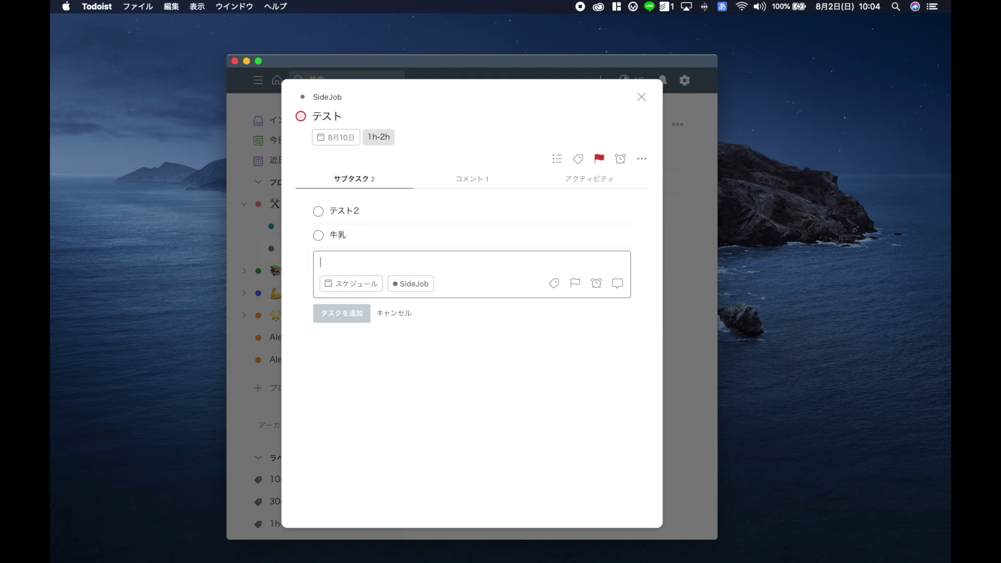
- Add a third subtask named チーズ below 牛乳
{"action": "type", "text": "ちーず"}
{"action": "key", "text": "Tab"}
{"action": "key", "text": "Return"}
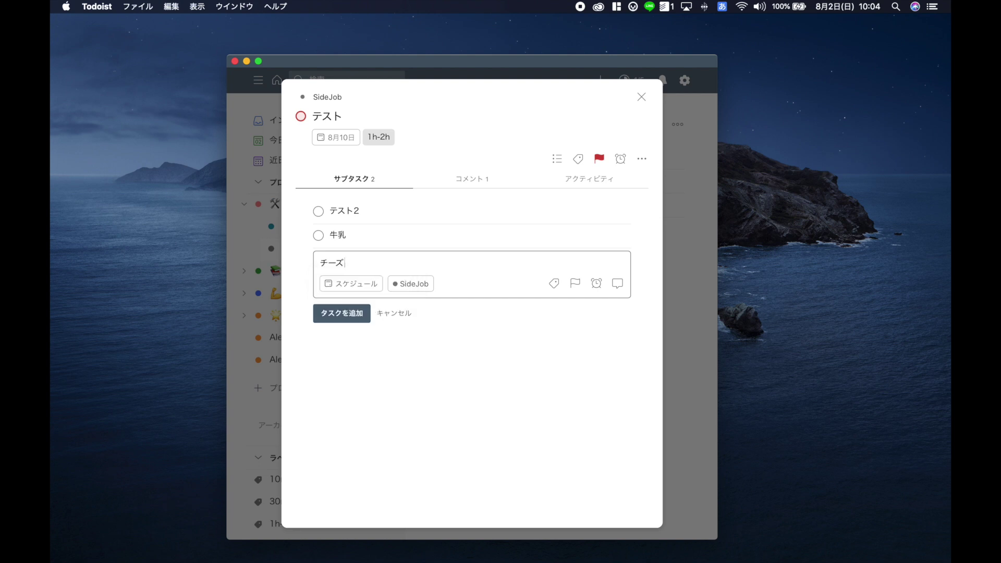
{"action": "key", "text": "Return"}
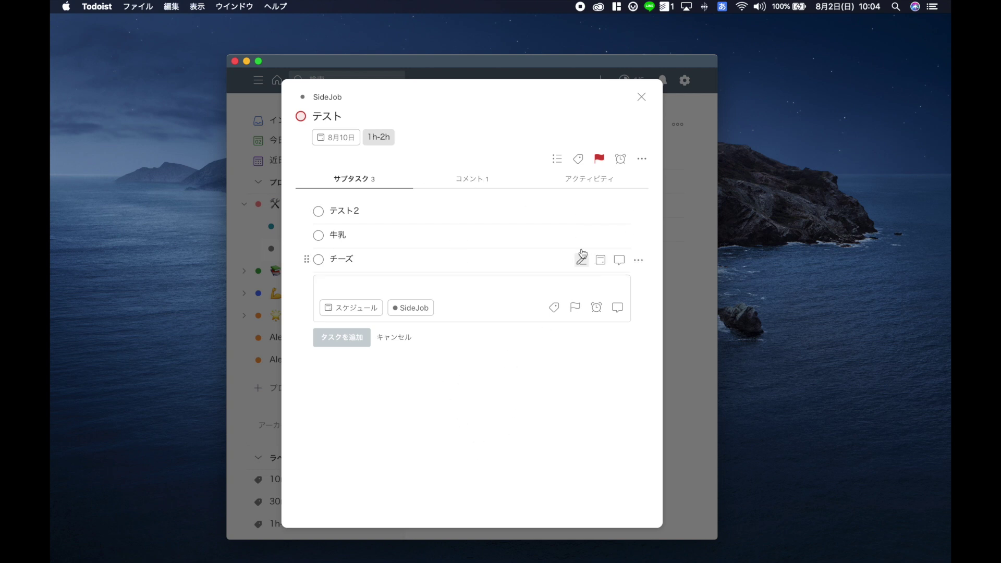
- Rename the parent task テスト as 買い物リスト
{"action": "left_click", "coordinate": [325, 113]}
{"action": "key", "text": "BackSpace"}
{"action": "key", "text": "BackSpace"}
{"action": "key", "text": "BackSpace"}
{"action": "type", "text": "kaimonorisuto"}
{"action": "key", "text": "Tab"}
{"action": "key", "text": "Return"}
{"action": "key", "text": "Return"}
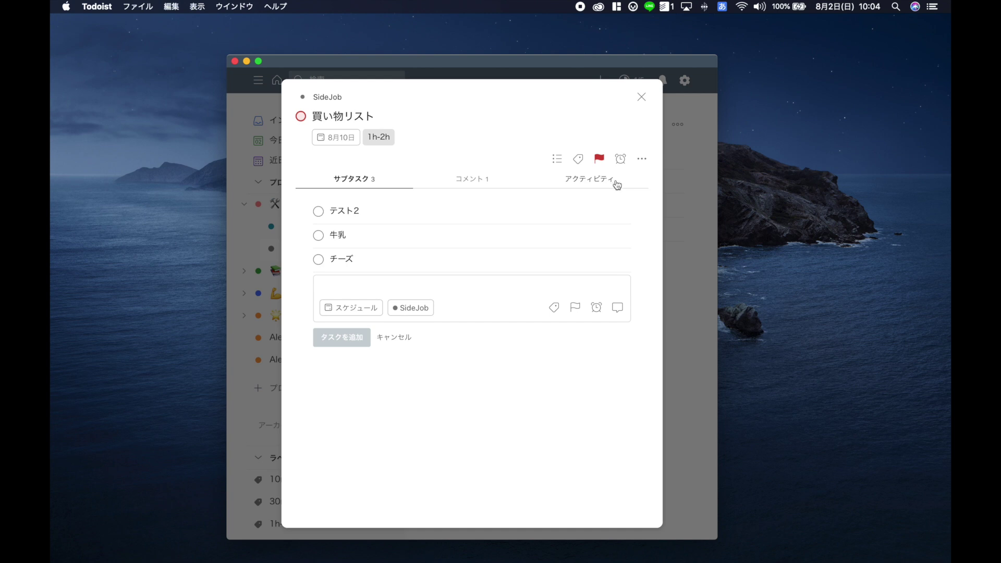
- View the reminder options of the 買い物リスト task without adding one, and close the task details
{"action": "left_click", "coordinate": [623, 160]}
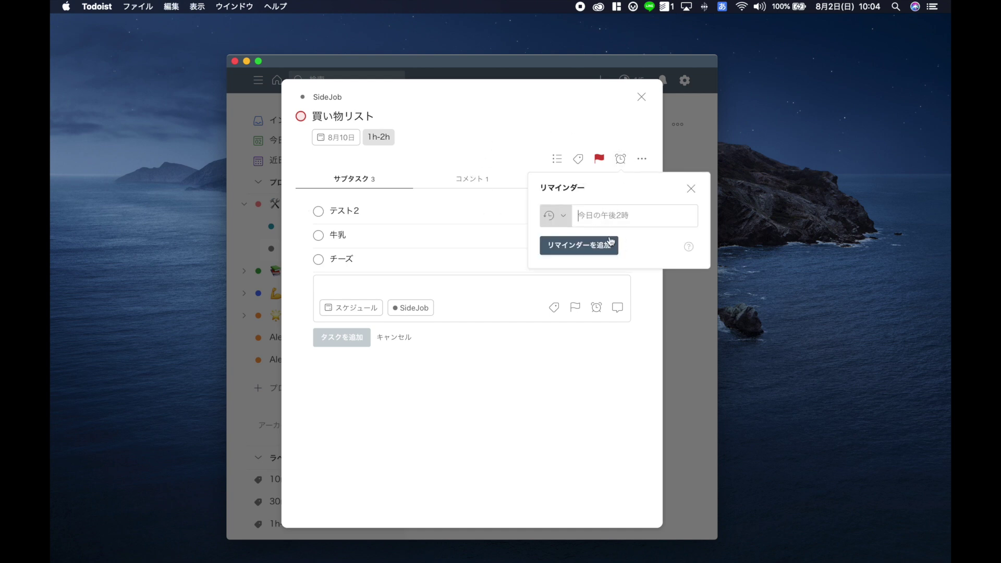
{"action": "left_click", "coordinate": [634, 111]}
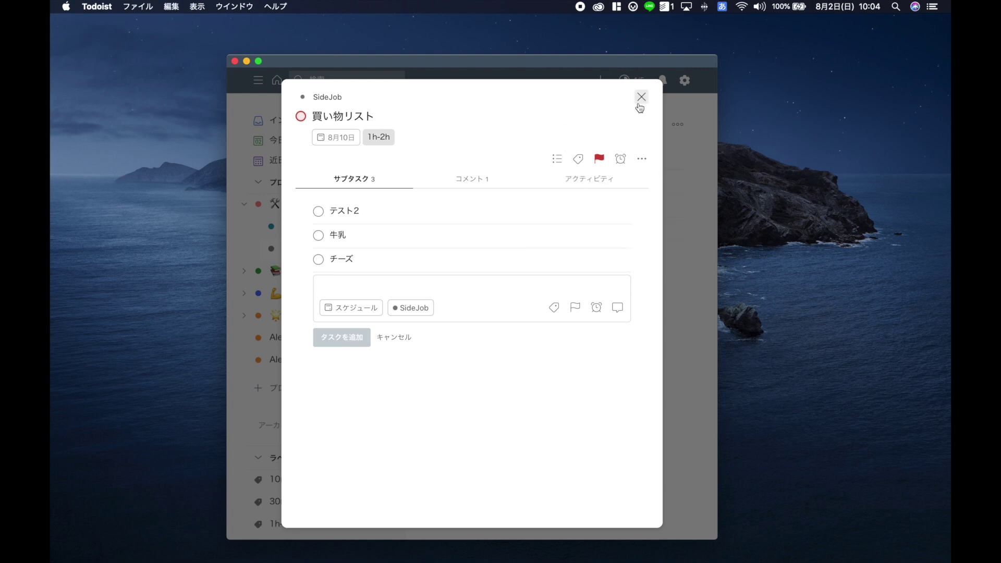
{"action": "left_click", "coordinate": [642, 97]}
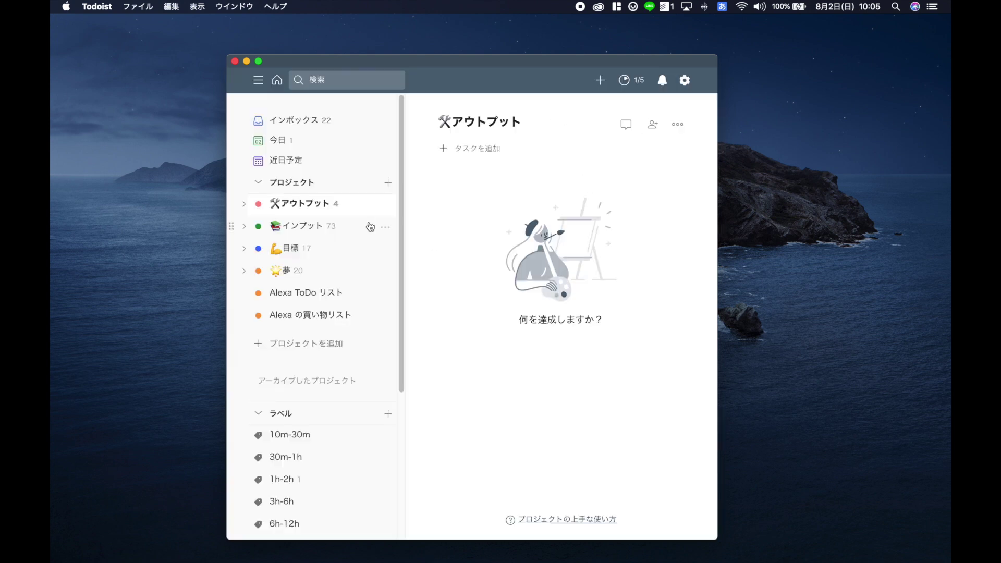
- View the form for adding a project, with its name, colour and favourite options, and dismiss it
{"action": "left_click", "coordinate": [388, 185]}
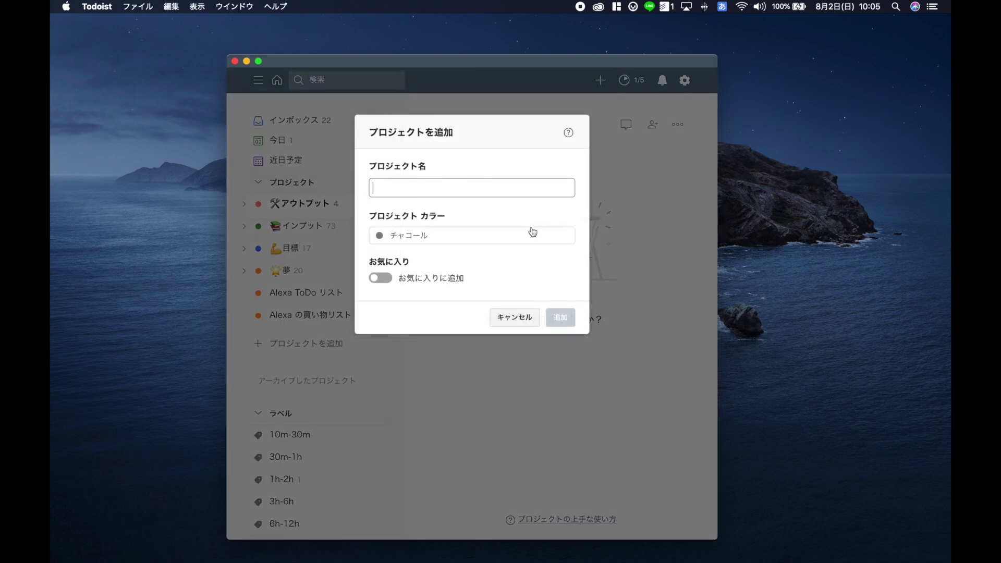
{"action": "left_click", "coordinate": [516, 317]}
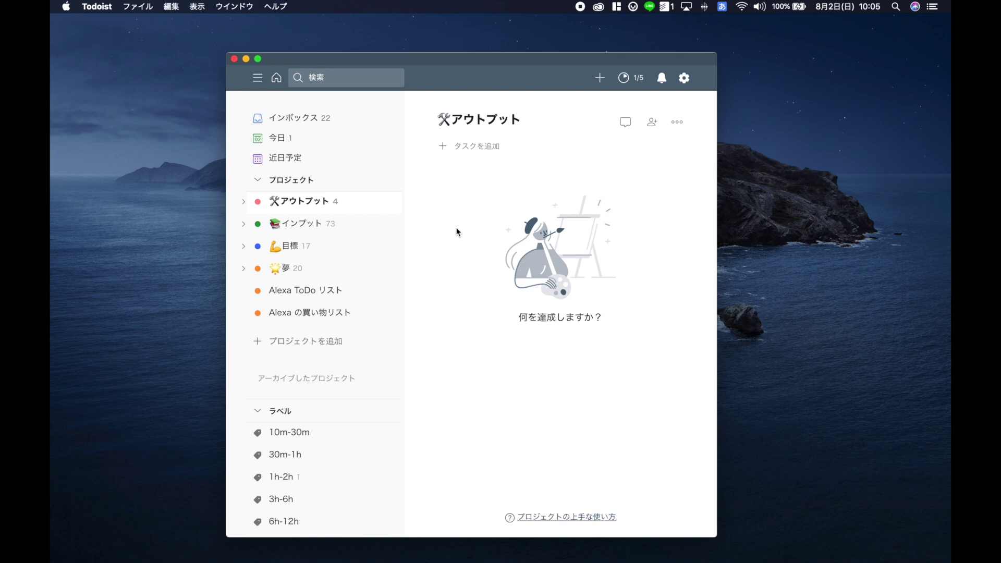
{"action": "key", "text": "/"}
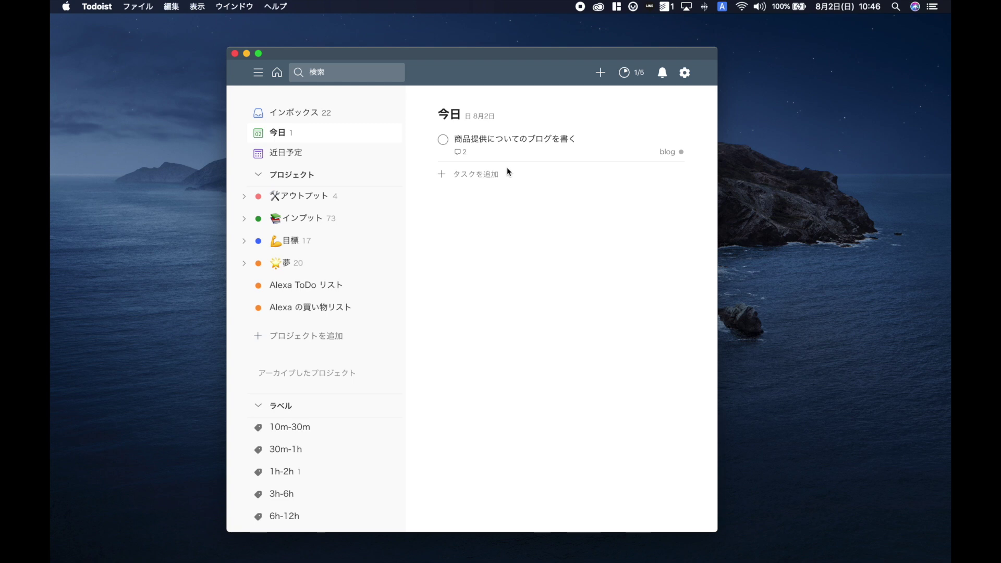
{"action": "left_click", "coordinate": [507, 168]}
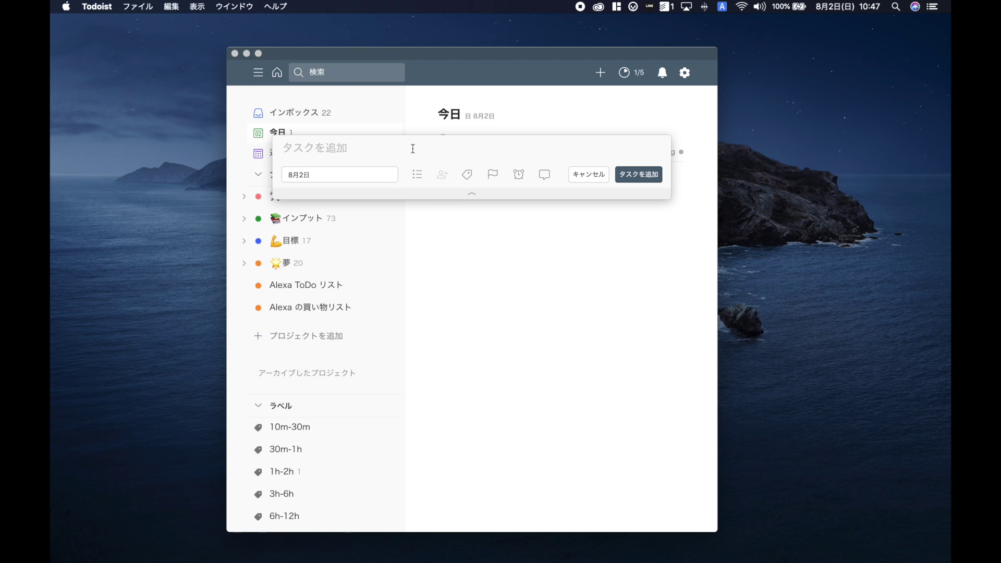
{"action": "type", "text": "https://todoist.com/templates/"}
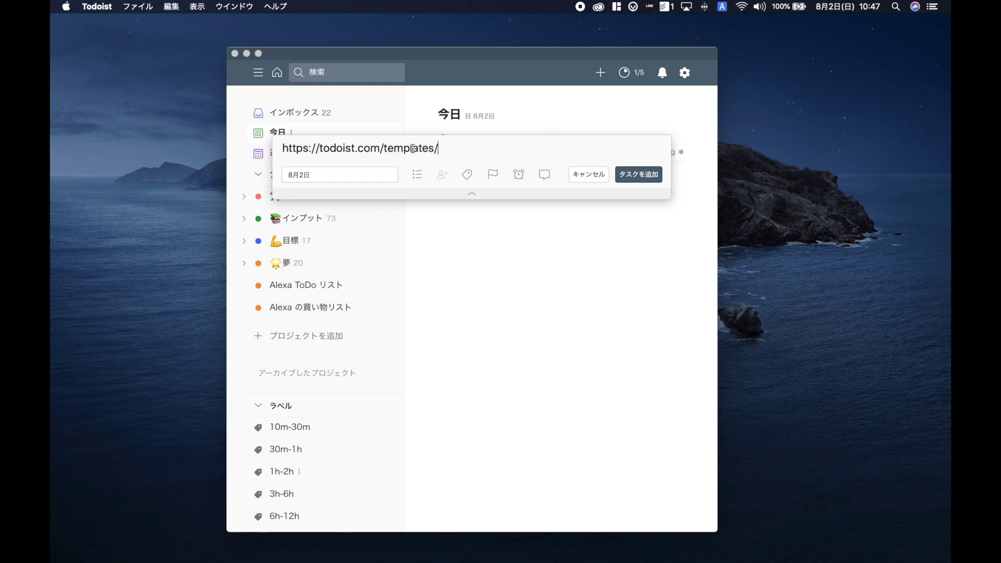
{"action": "left_click", "coordinate": [626, 177]}
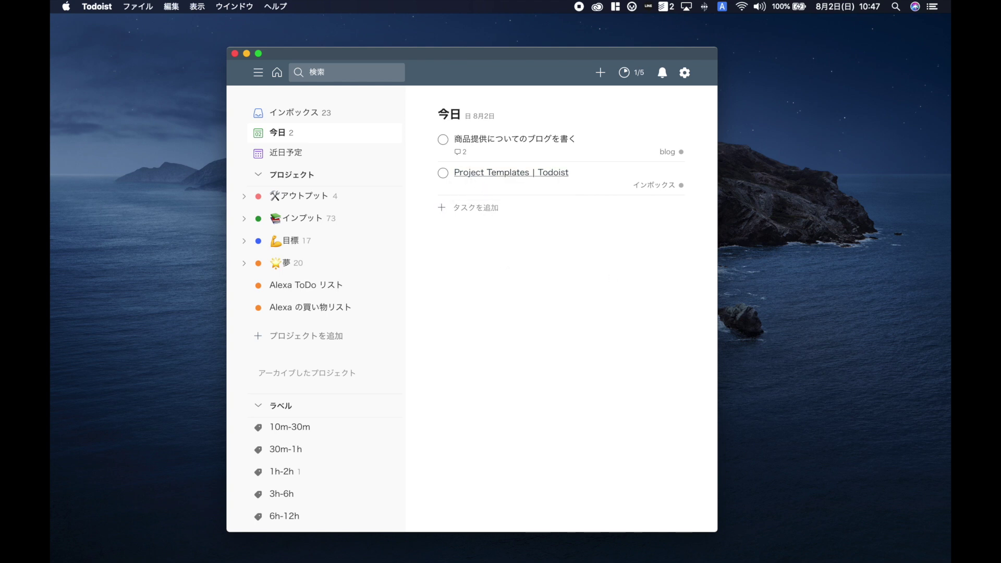
- Switch to Chrome, move its window fully into view, and look through the applets on the IFTTT Todoist page
{"action": "key", "text": "super+Tab"}
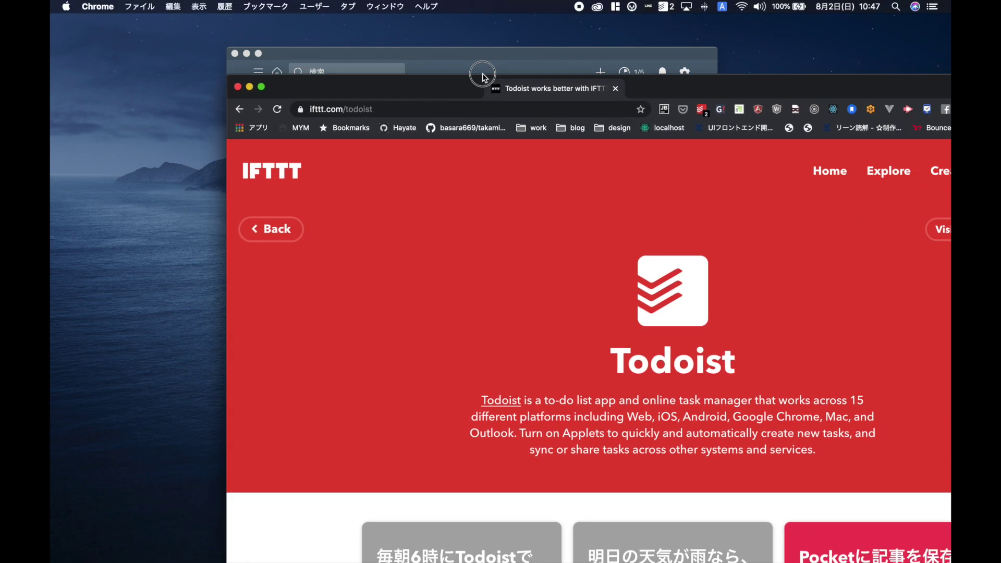
{"action": "left_click_drag", "start_coordinate": [448, 49], "coordinate": [370, 16]}
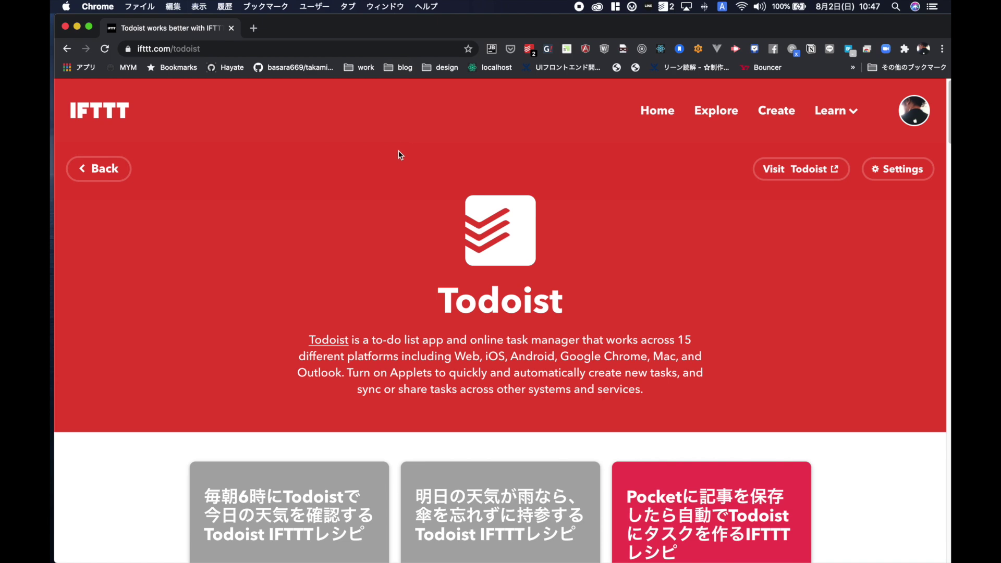
{"action": "scroll", "coordinate": [371, 261], "scroll_direction": "down", "scroll_amount": 5}
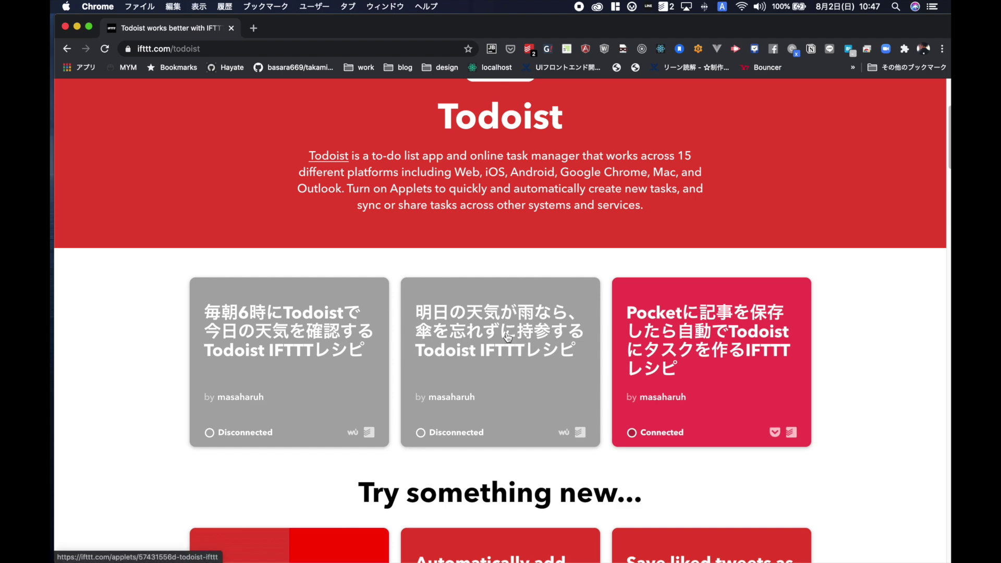
{"action": "scroll", "coordinate": [490, 336], "scroll_direction": "down", "scroll_amount": 5}
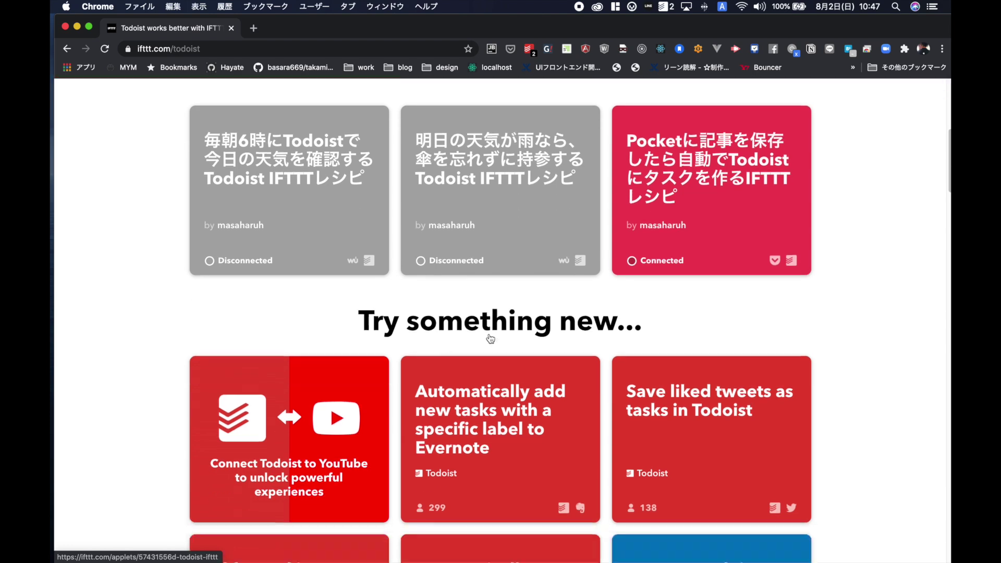
{"action": "scroll", "coordinate": [392, 431], "scroll_direction": "up", "scroll_amount": 3}
{"action": "scroll", "coordinate": [391, 429], "scroll_direction": "down", "scroll_amount": 6}
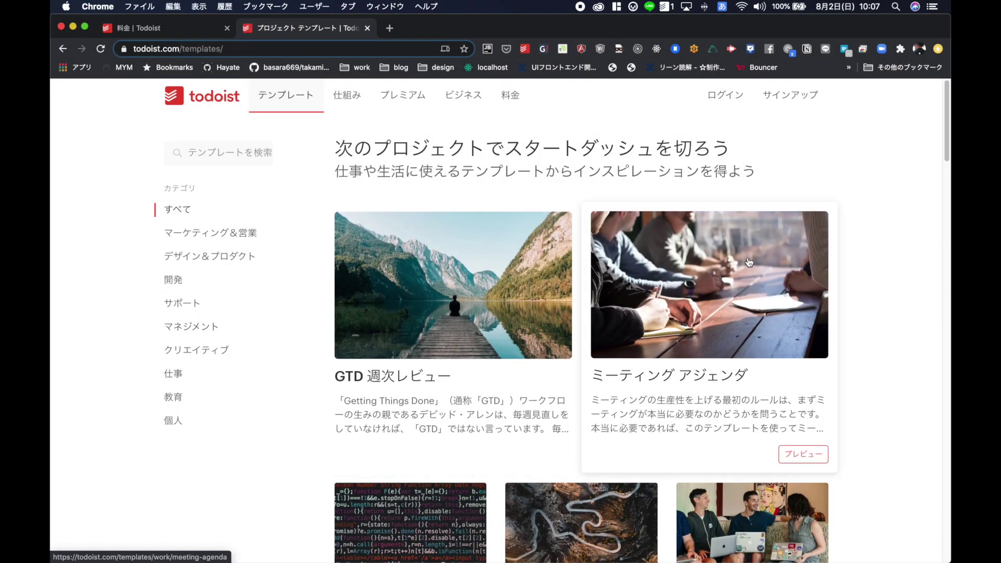
- Preview the GTD 週次レビュー template on the Todoist templates page and close the preview
{"action": "scroll", "coordinate": [490, 391], "scroll_direction": "down", "scroll_amount": 1}
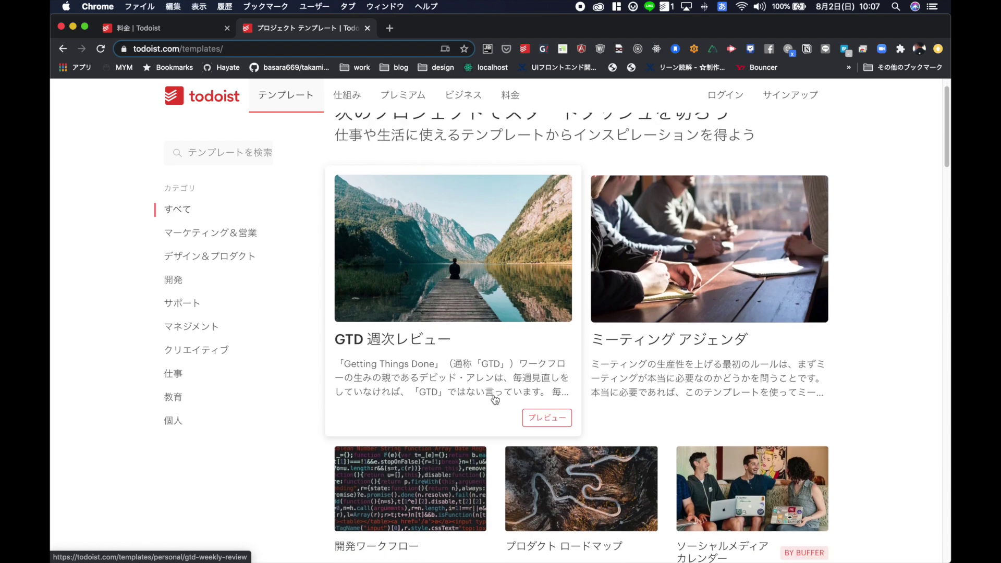
{"action": "left_click", "coordinate": [545, 419]}
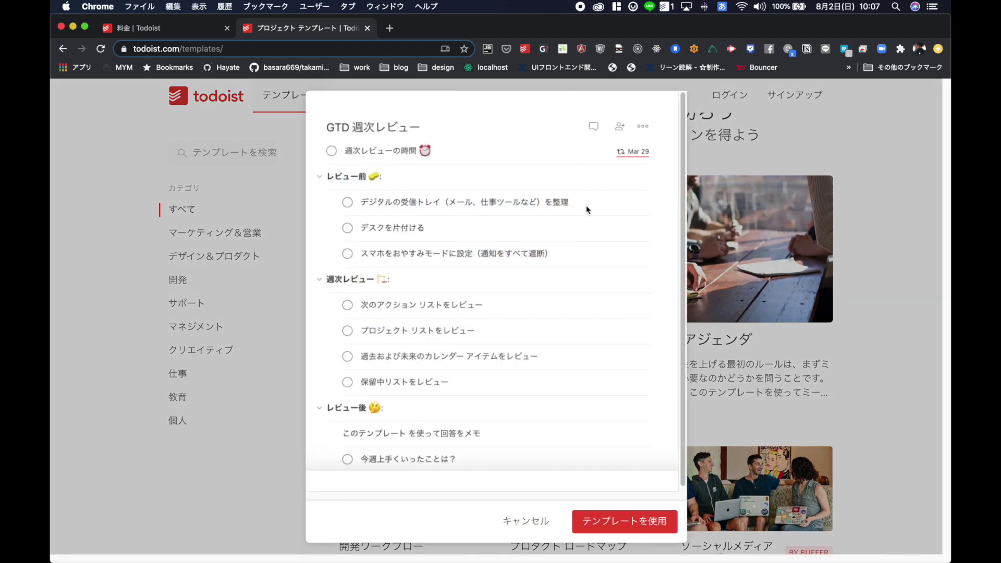
{"action": "left_click", "coordinate": [517, 523]}
{"action": "scroll", "coordinate": [481, 331], "scroll_direction": "up", "scroll_amount": 1}
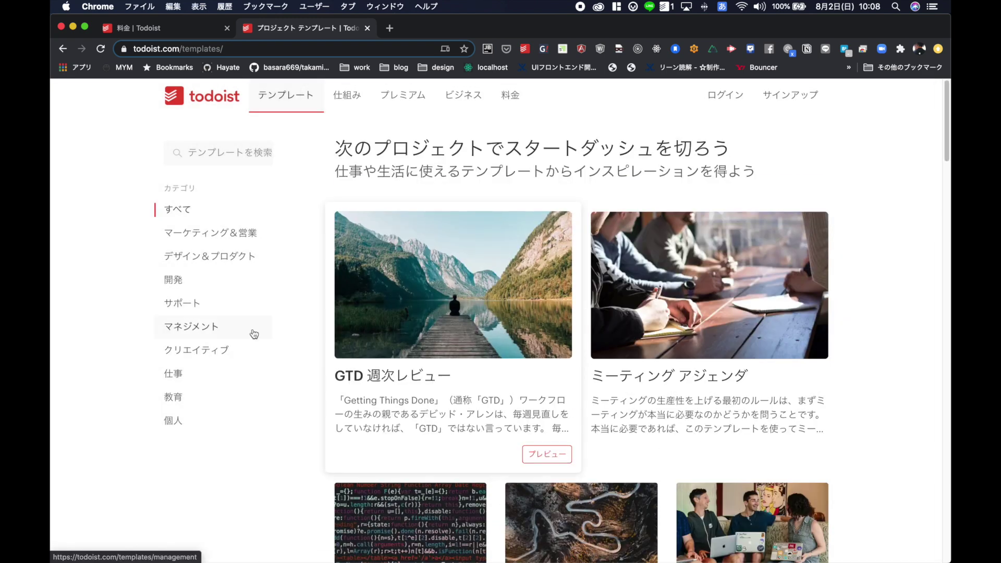
- Show the クリエイティブ template category and open the YouTube 動画 template's page
{"action": "left_click", "coordinate": [201, 350]}
{"action": "scroll", "coordinate": [395, 428], "scroll_direction": "down", "scroll_amount": 1}
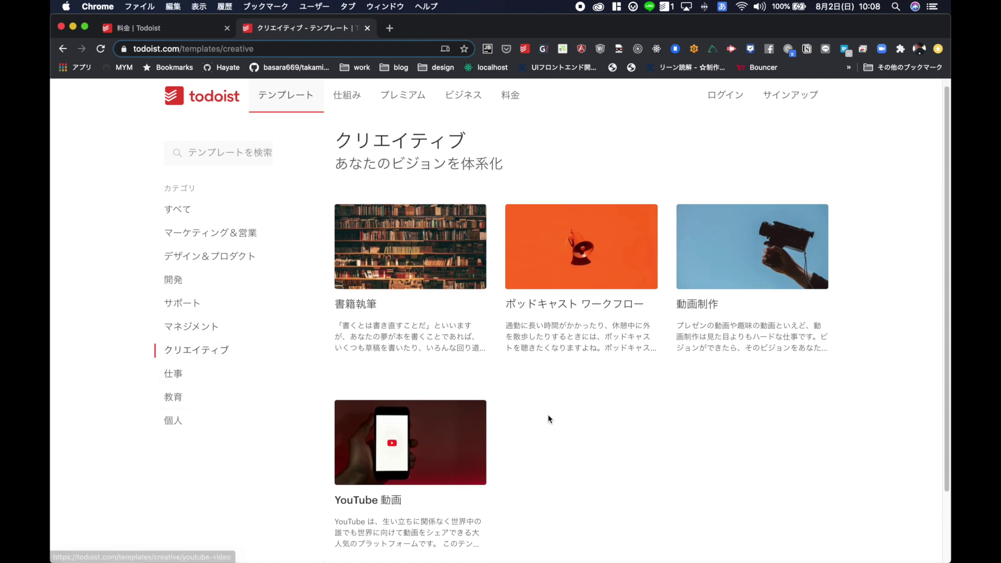
{"action": "left_click", "coordinate": [418, 444]}
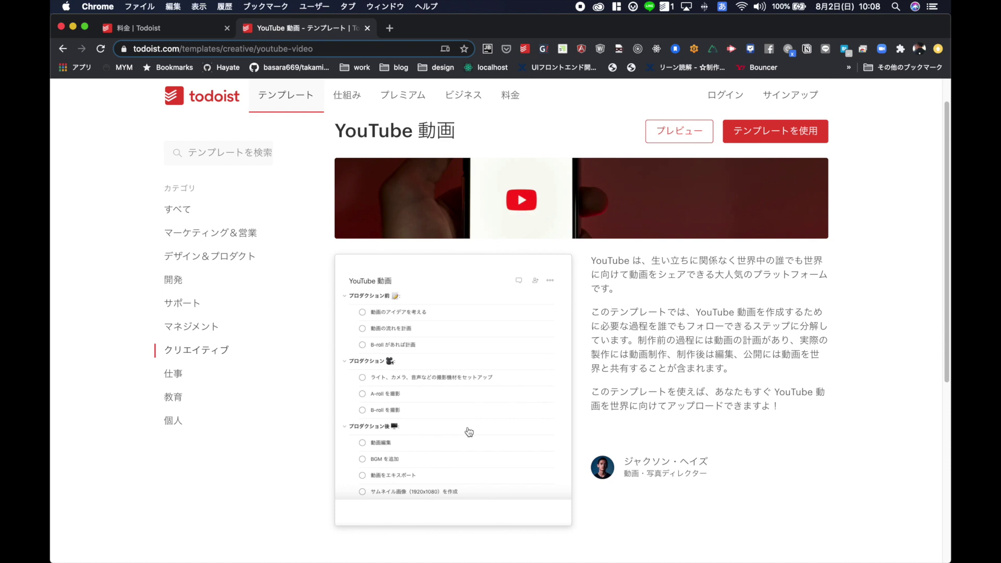